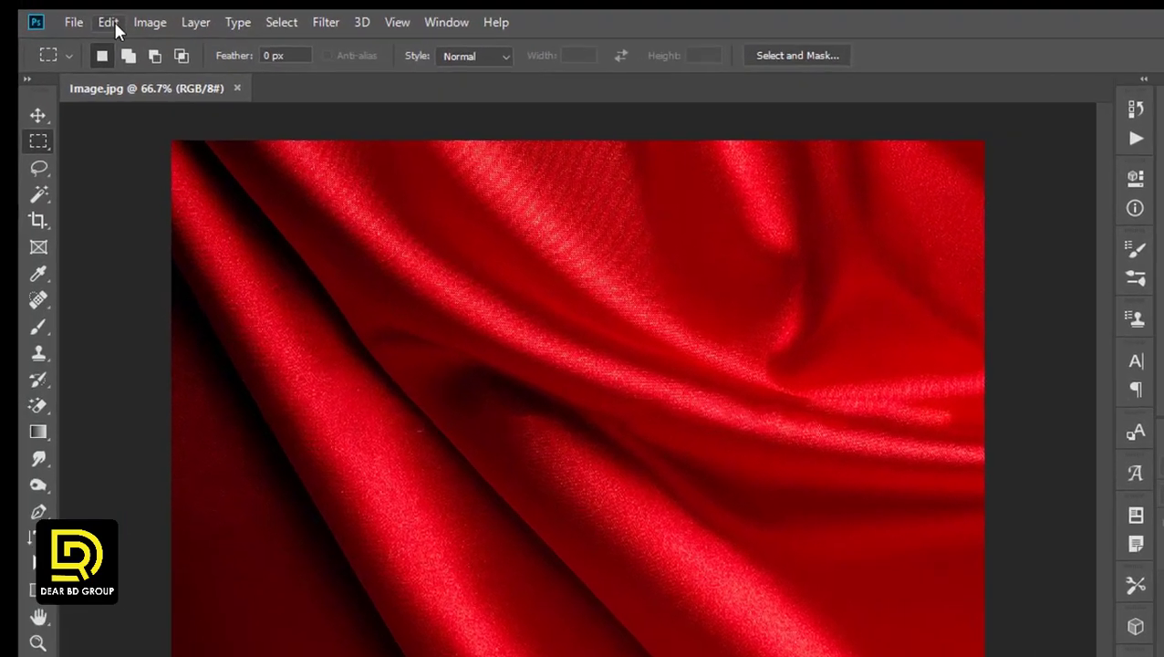
Step: Convert the satin photo to grayscale and unlock its background as Layer 0
click(75, 11)
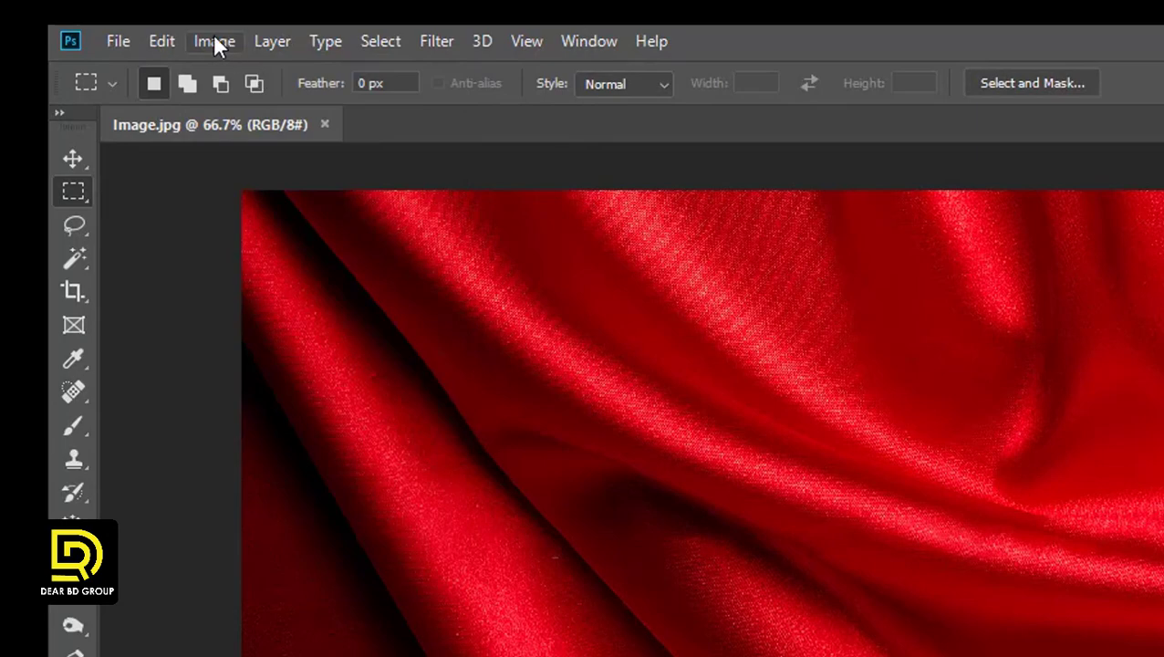
click(214, 41)
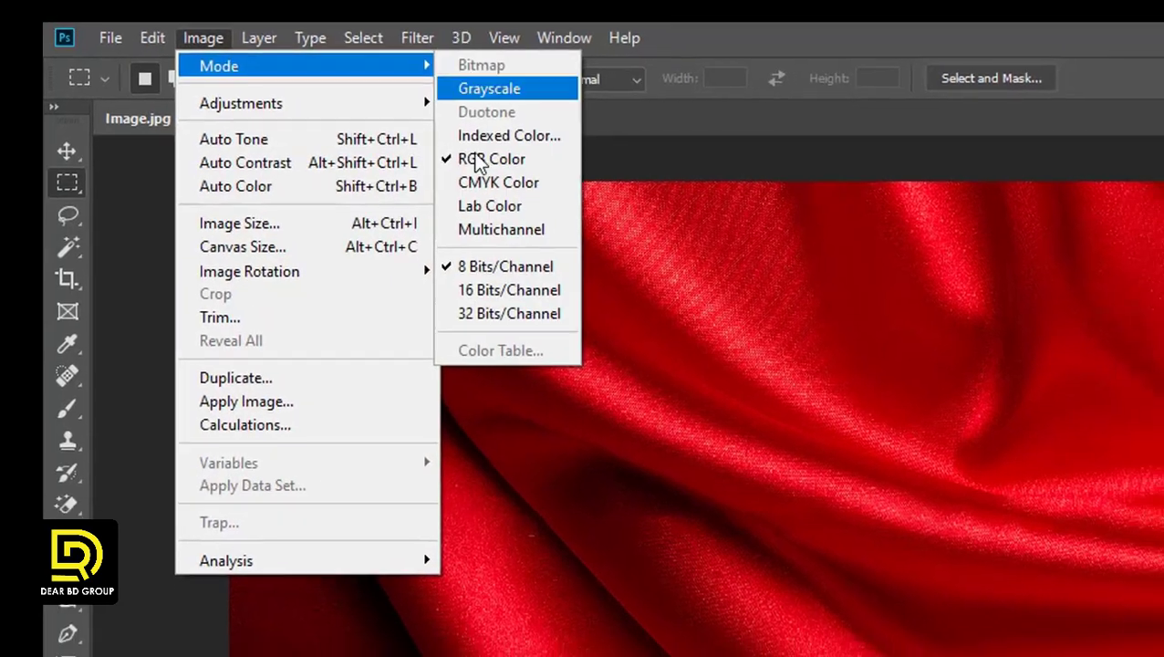
click(488, 86)
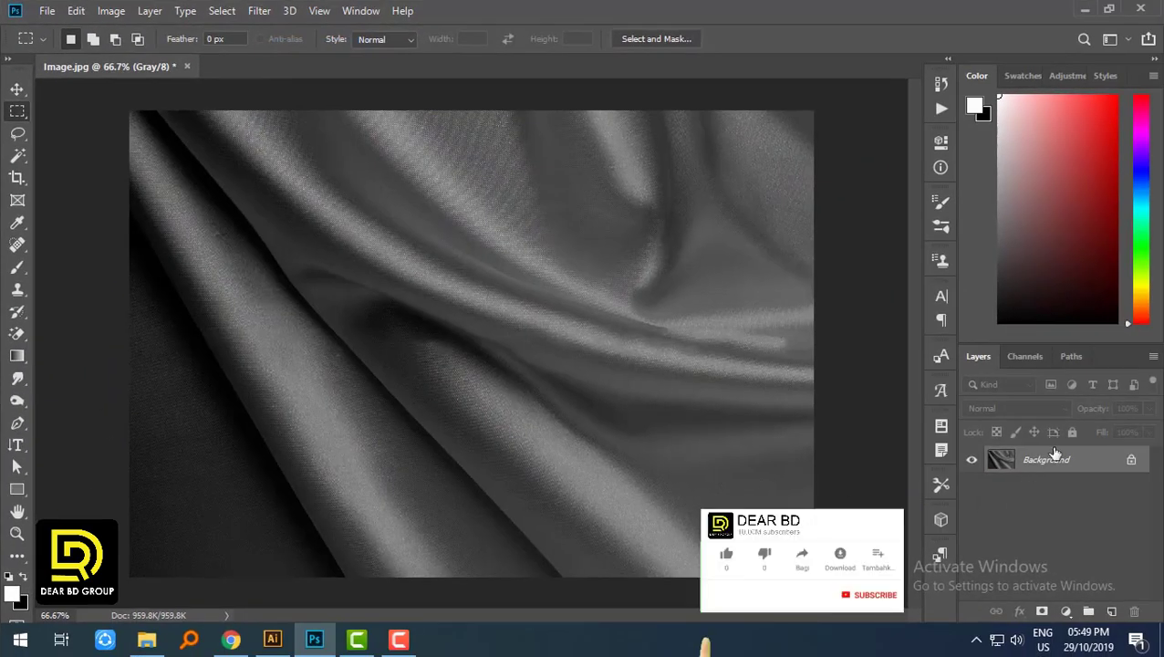
double_click(1049, 459)
key(Return)
key(ctrl+plus)
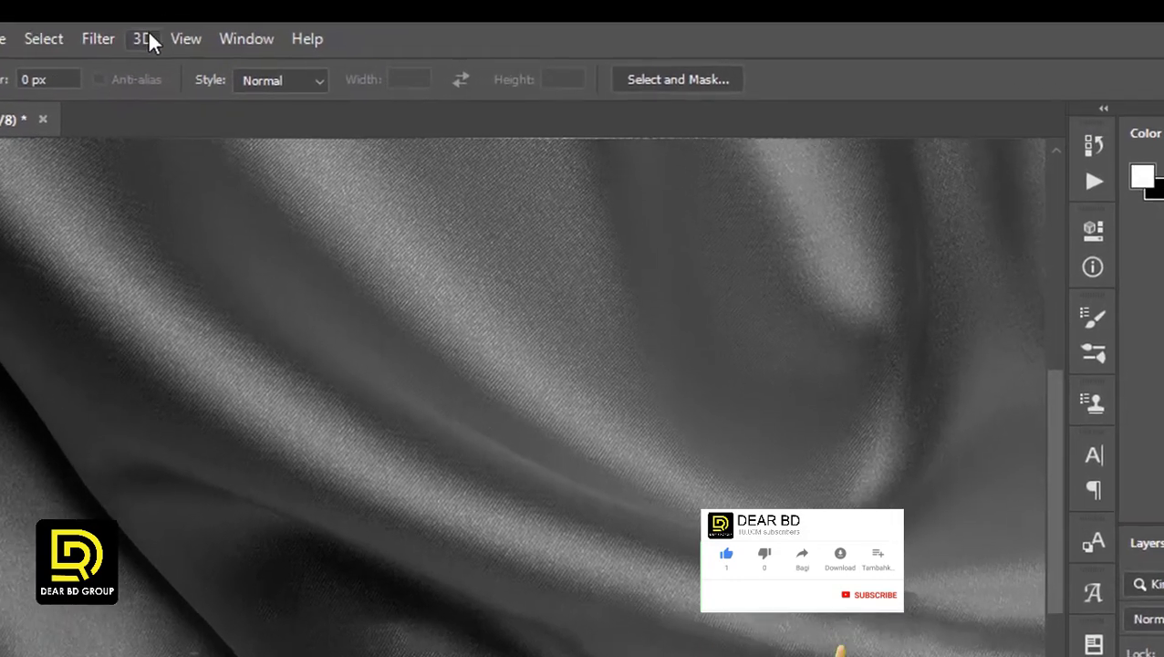
Step: Soften the grayscale fabric with a 6.8-pixel Gaussian Blur
click(227, 16)
mouse_move(182, 551)
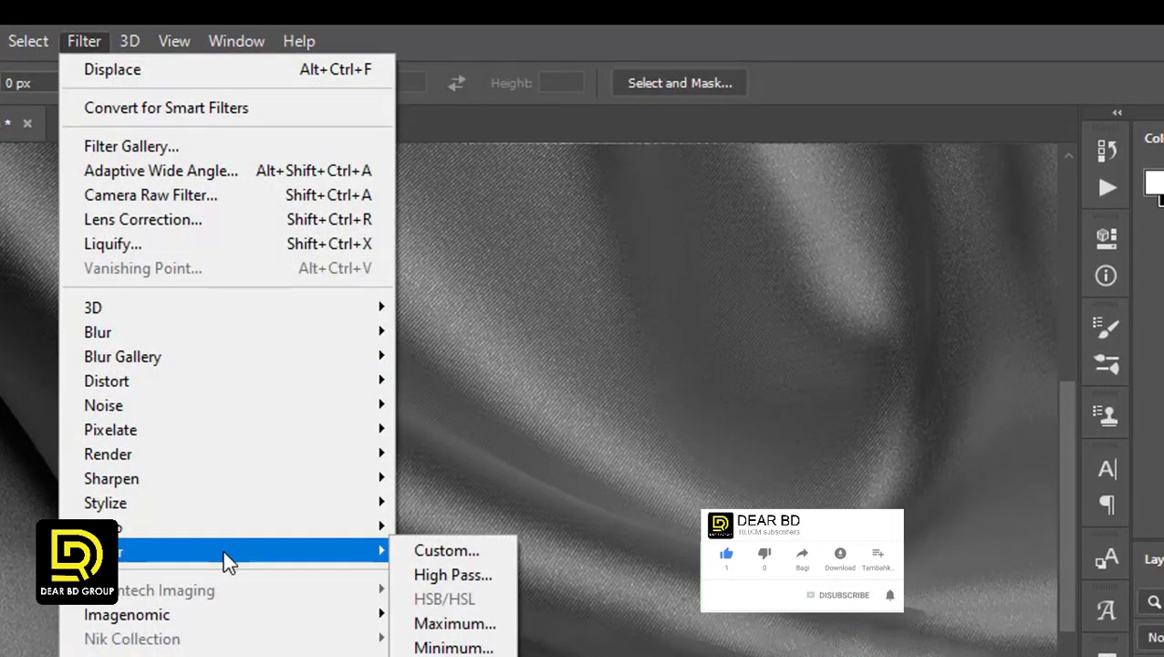
mouse_move(98, 332)
click(452, 387)
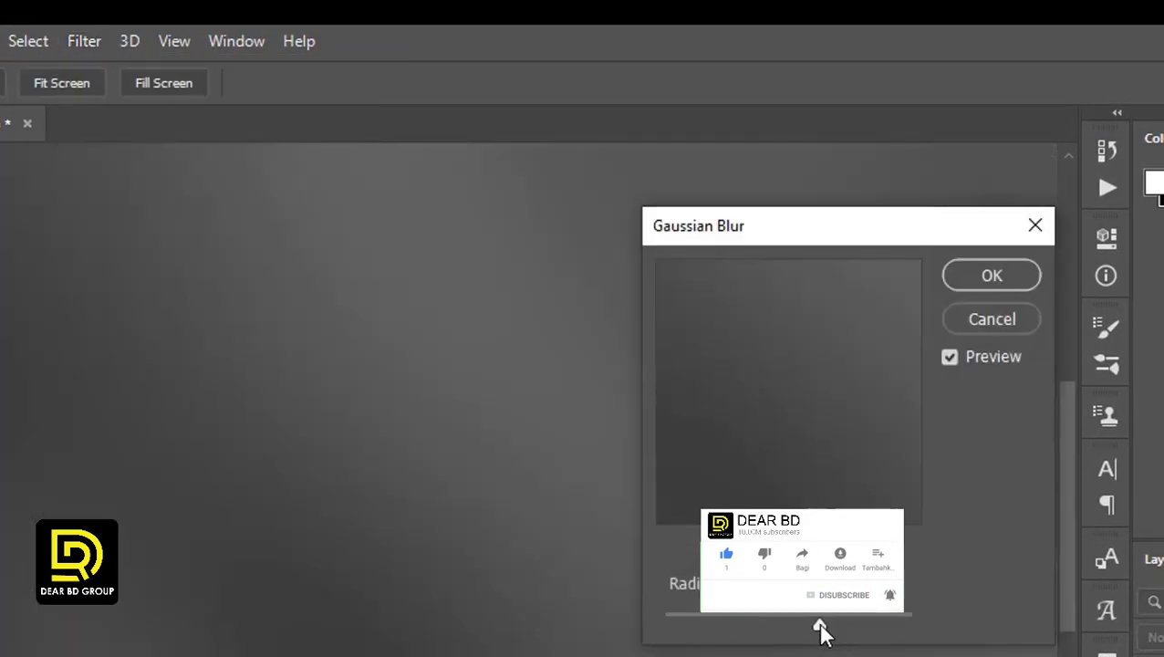
drag(821, 629, 755, 629)
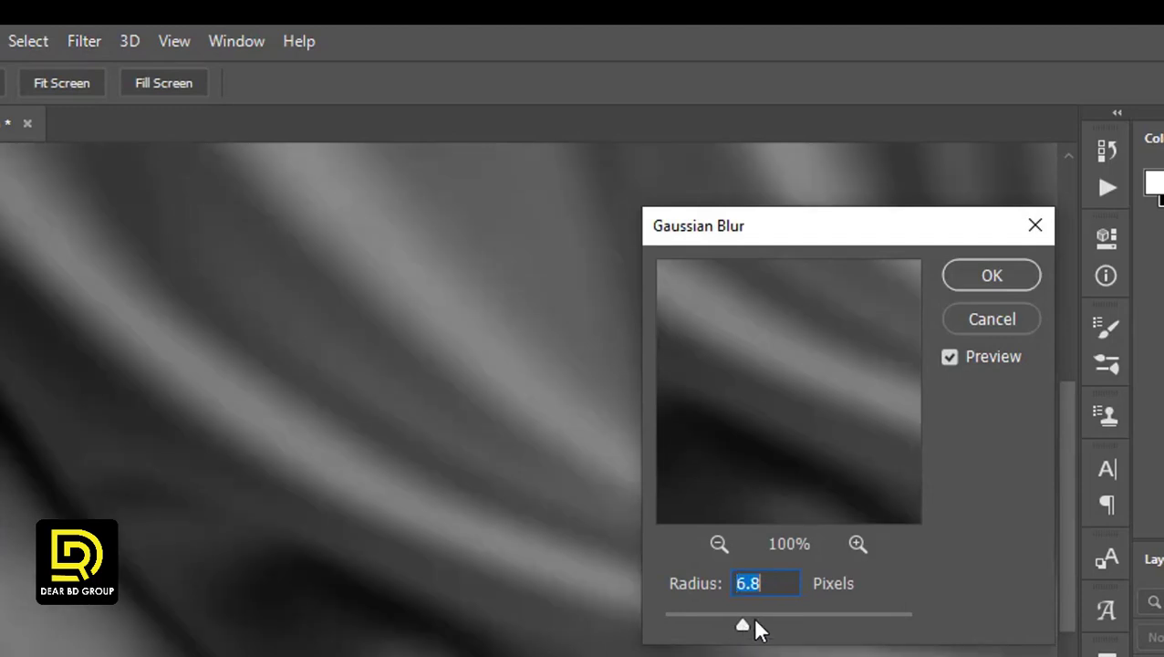
text(8)
key(Return)
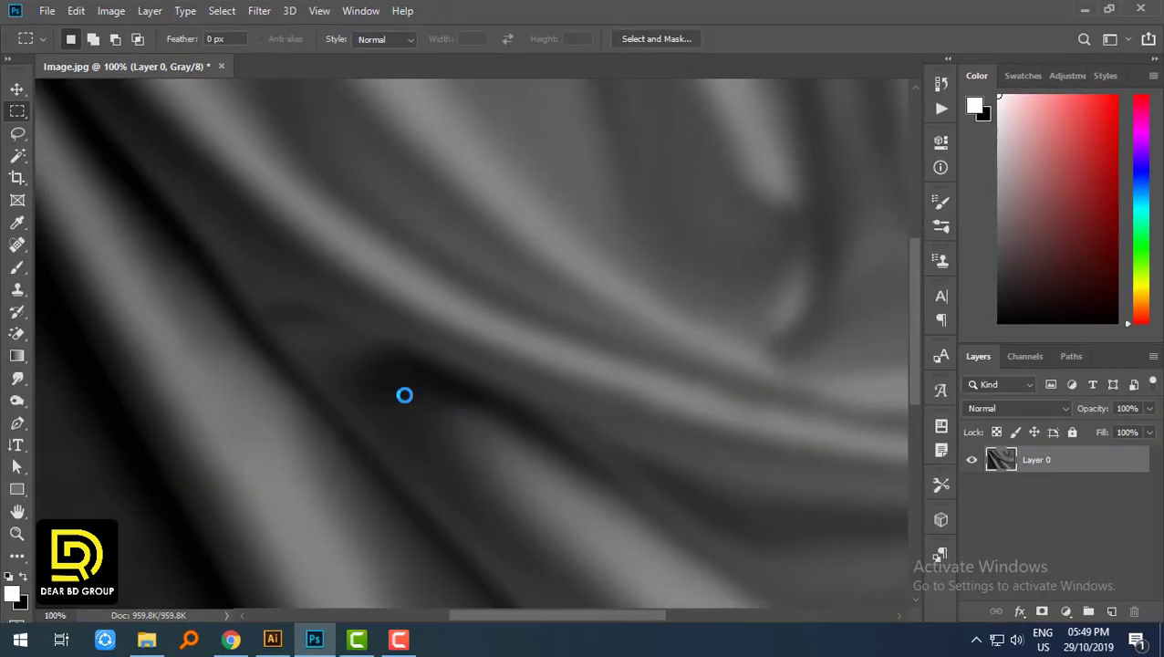
key(shift+ctrl+s)
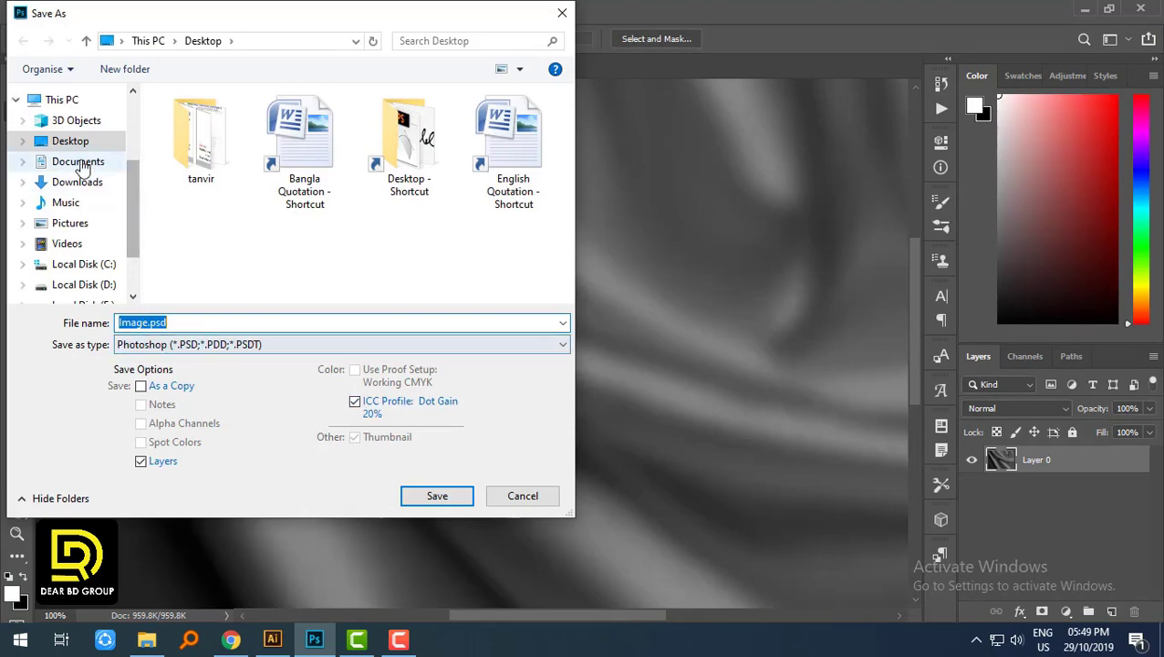
Step: Save the blurred fabric to the Desktop as Image.psd and close it
click(87, 144)
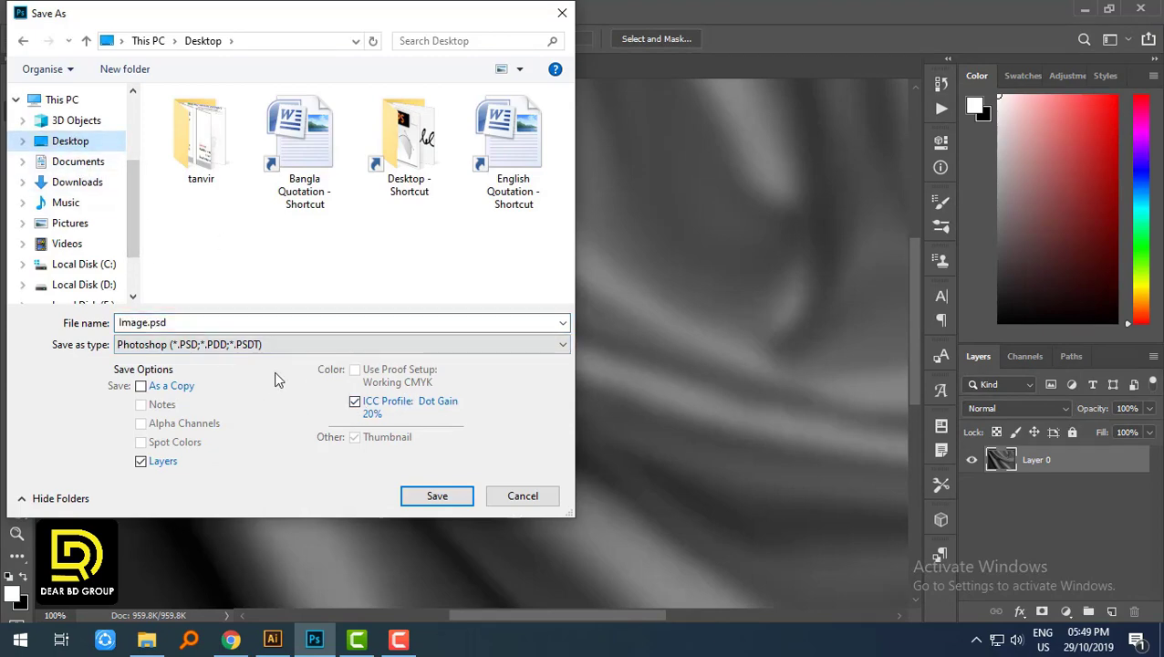
click(439, 495)
key(Return)
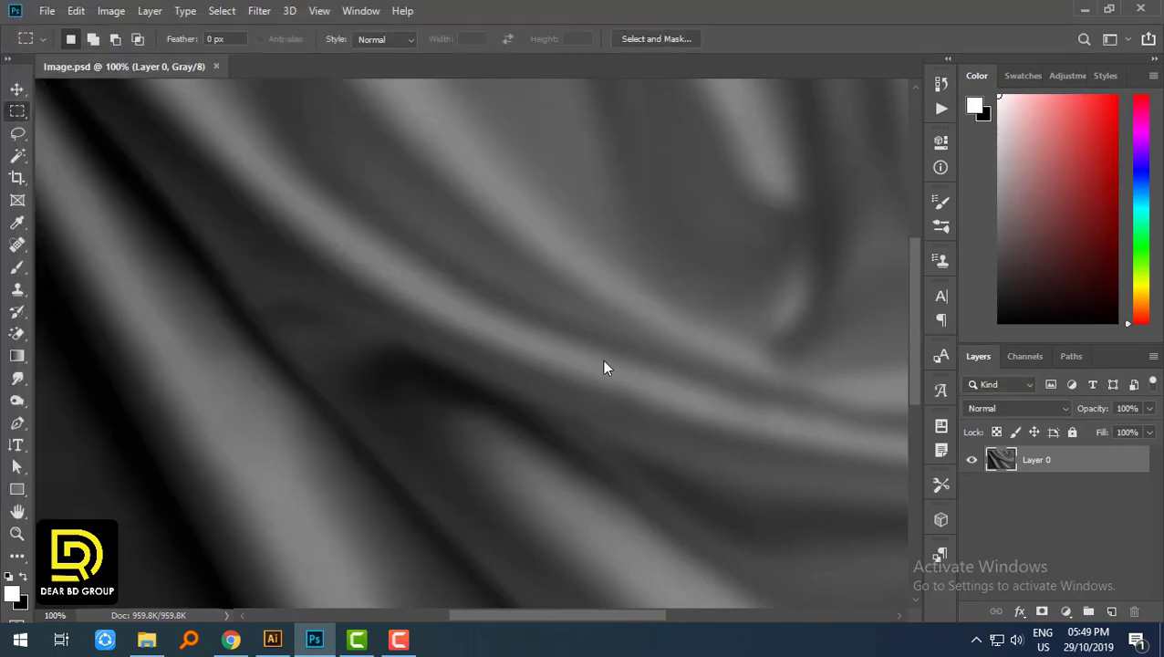
key(ctrl+w)
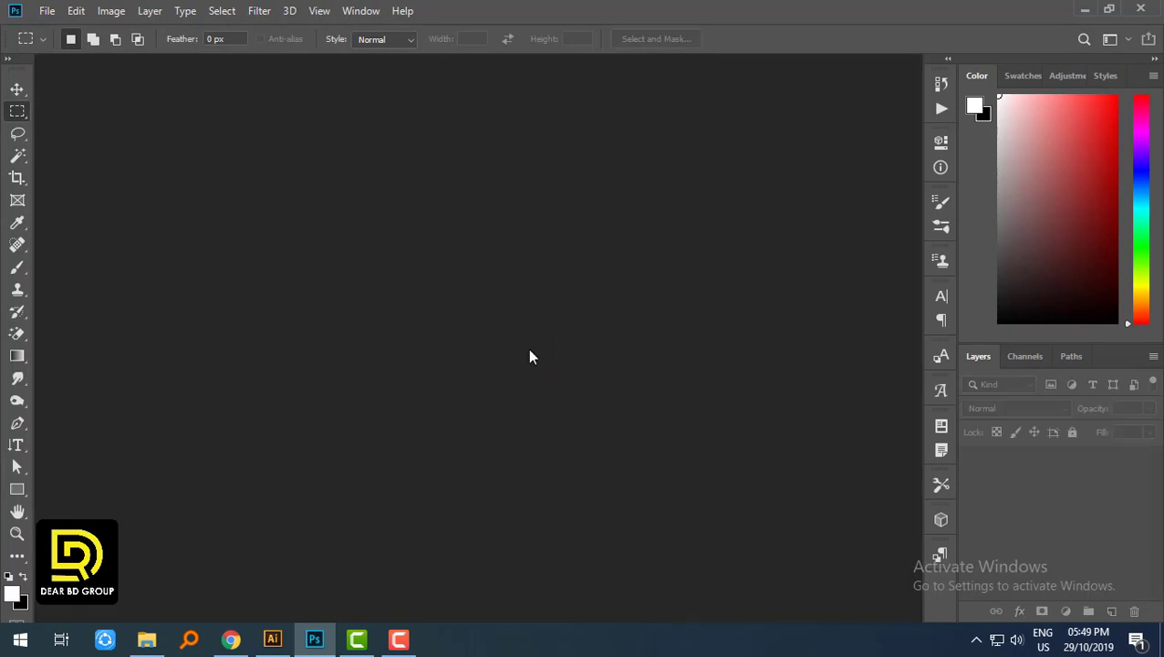
Step: Reopen the original red satin Image.jpg from the Desktop
key(ctrl+o)
click(383, 274)
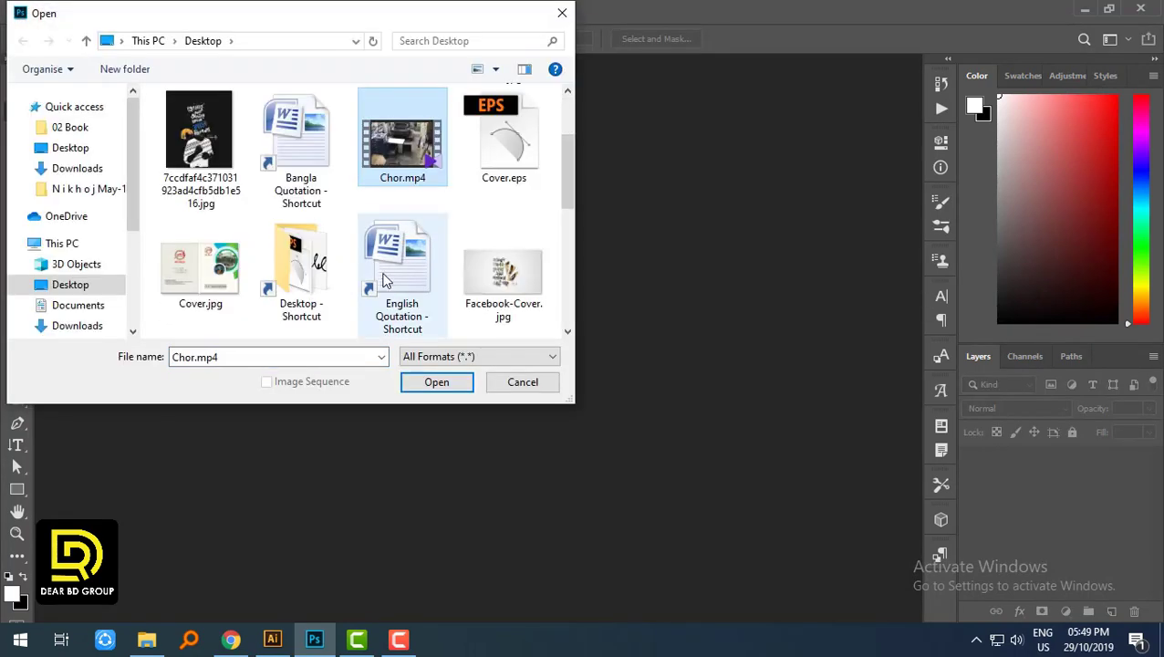
scroll(379, 278, down, 2)
click(502, 265)
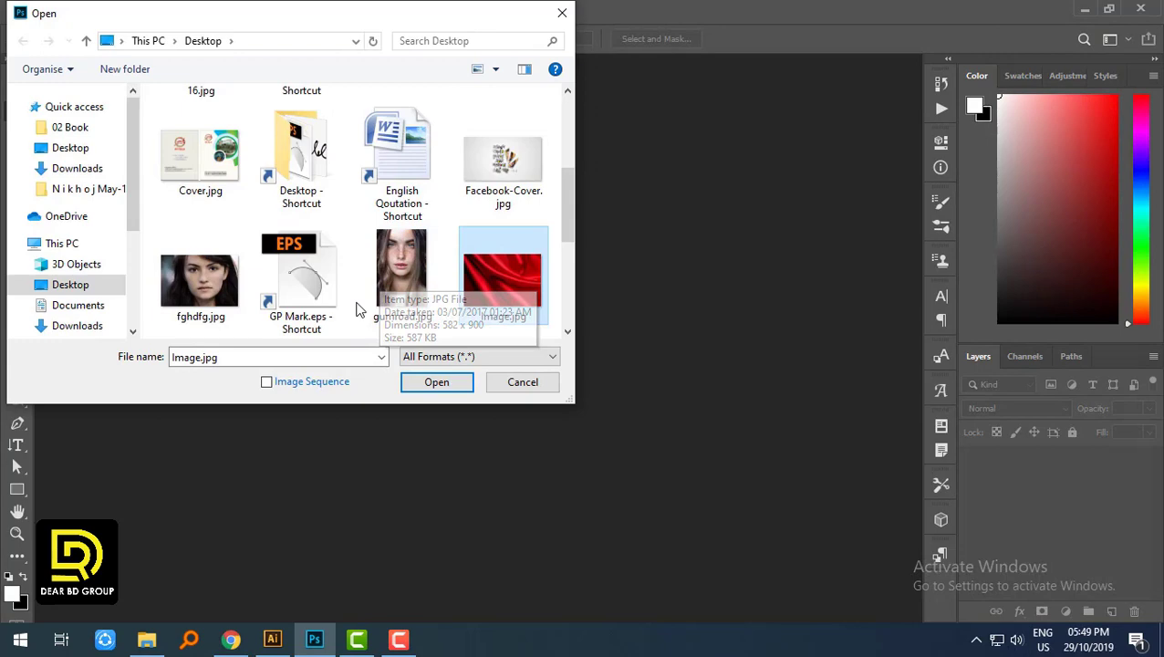
click(436, 382)
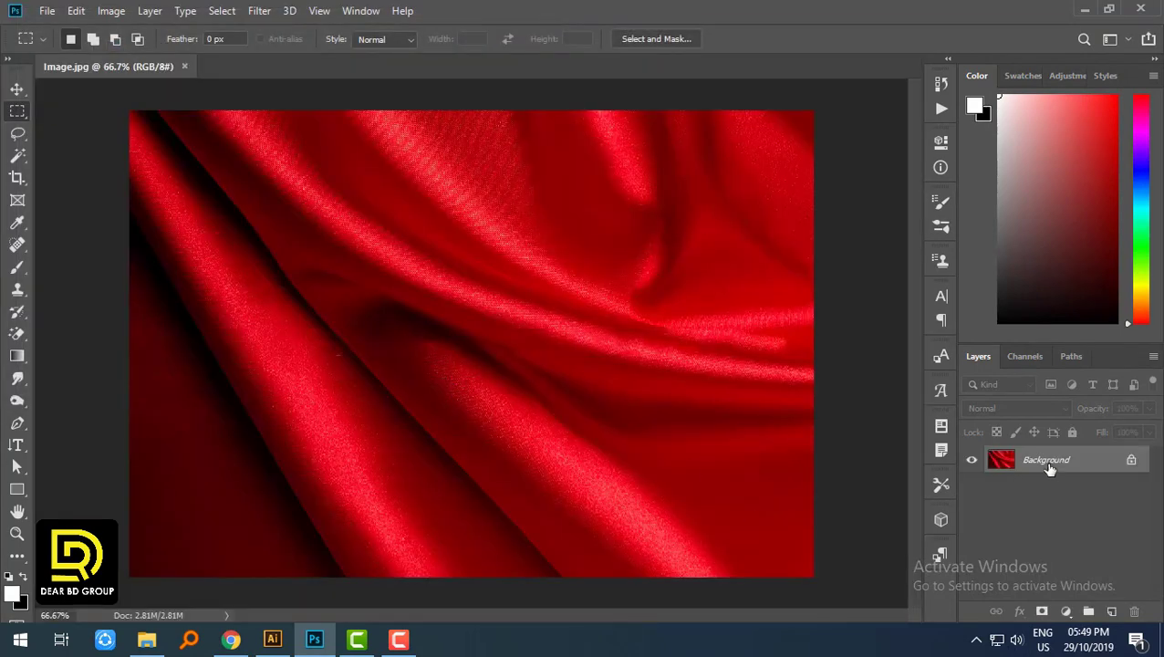
double_click(1050, 463)
Step: Confirm the fabric photo's Layer 0 and open Logo.png from the Desktop
key(Return)
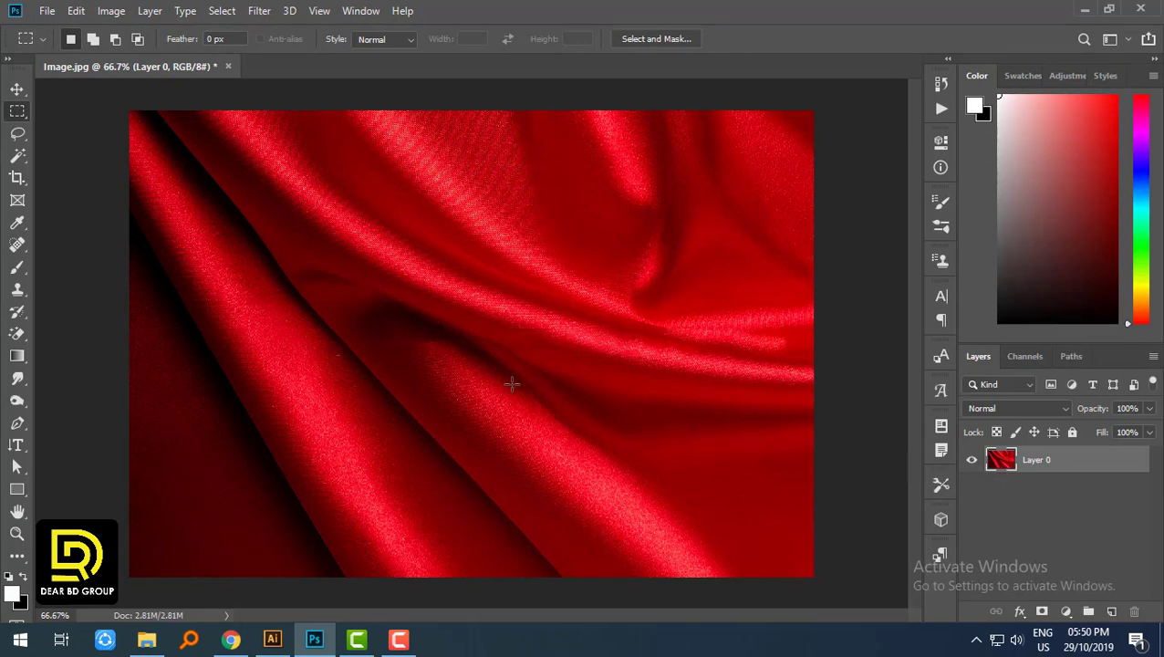
key(ctrl+o)
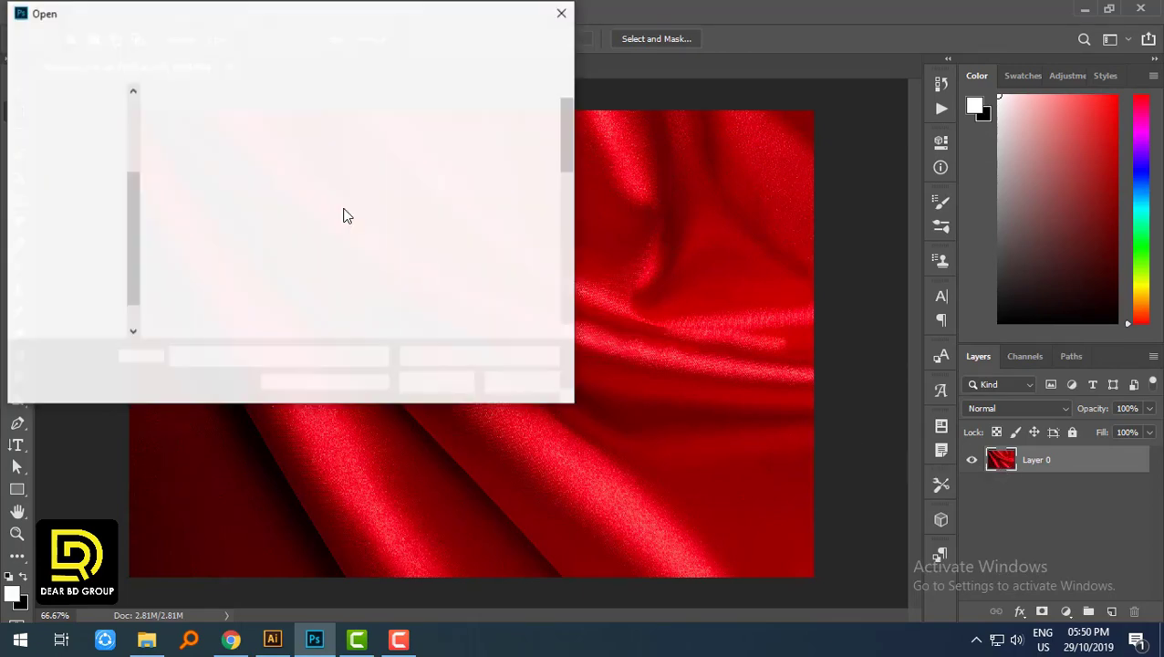
click(301, 260)
scroll(301, 260, down, 2)
scroll(486, 262, down, 2)
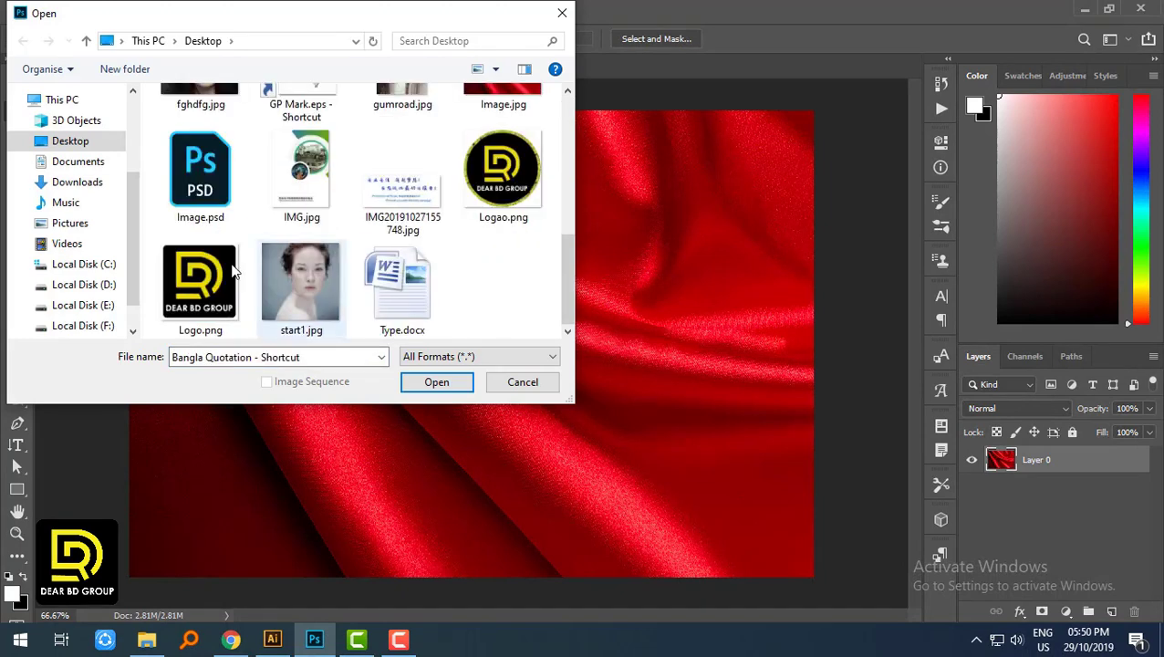
double_click(153, 259)
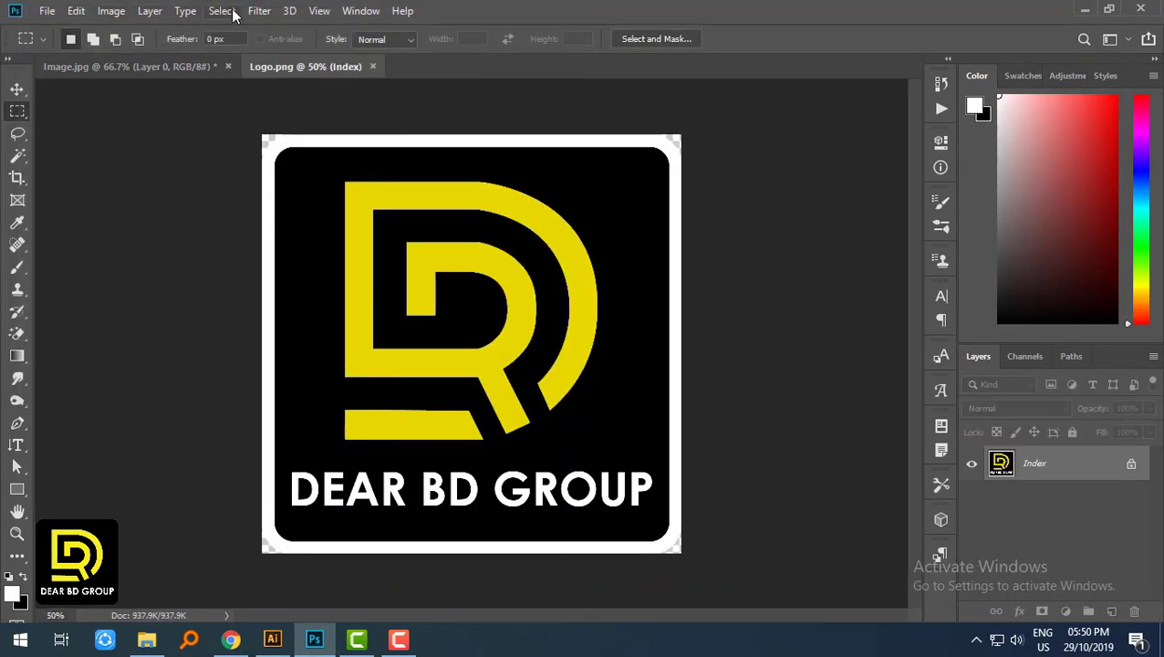
Step: Delete the logo's yellow lettering and white corners via a Color Range selection of black
click(223, 11)
click(244, 174)
click(333, 229)
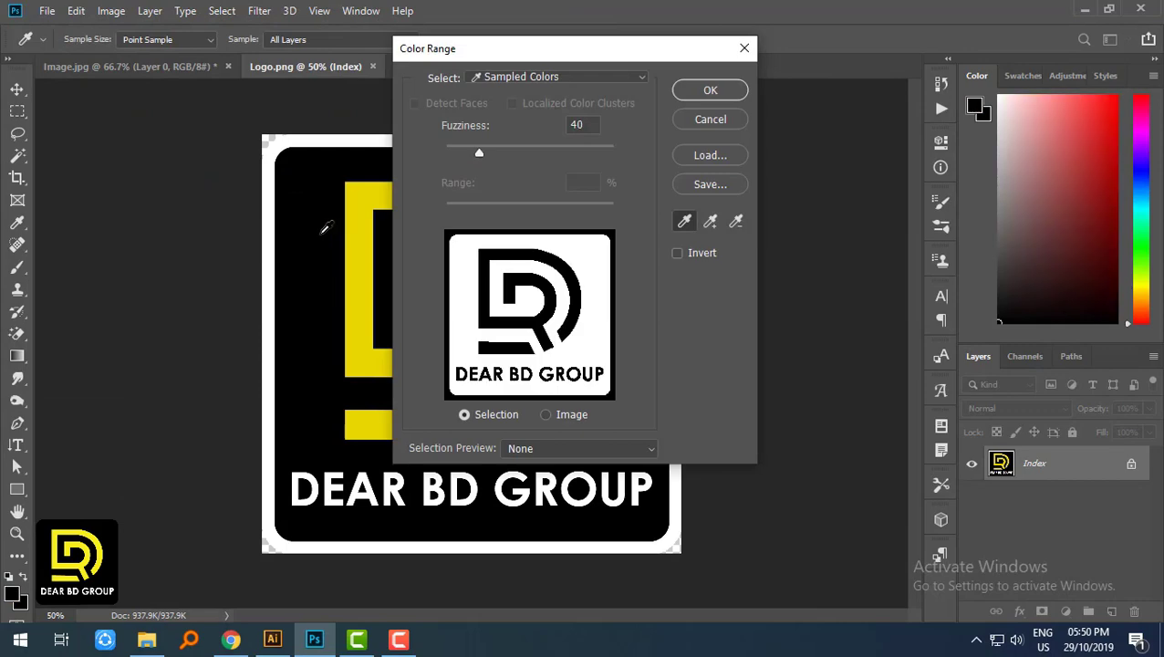
key(Return)
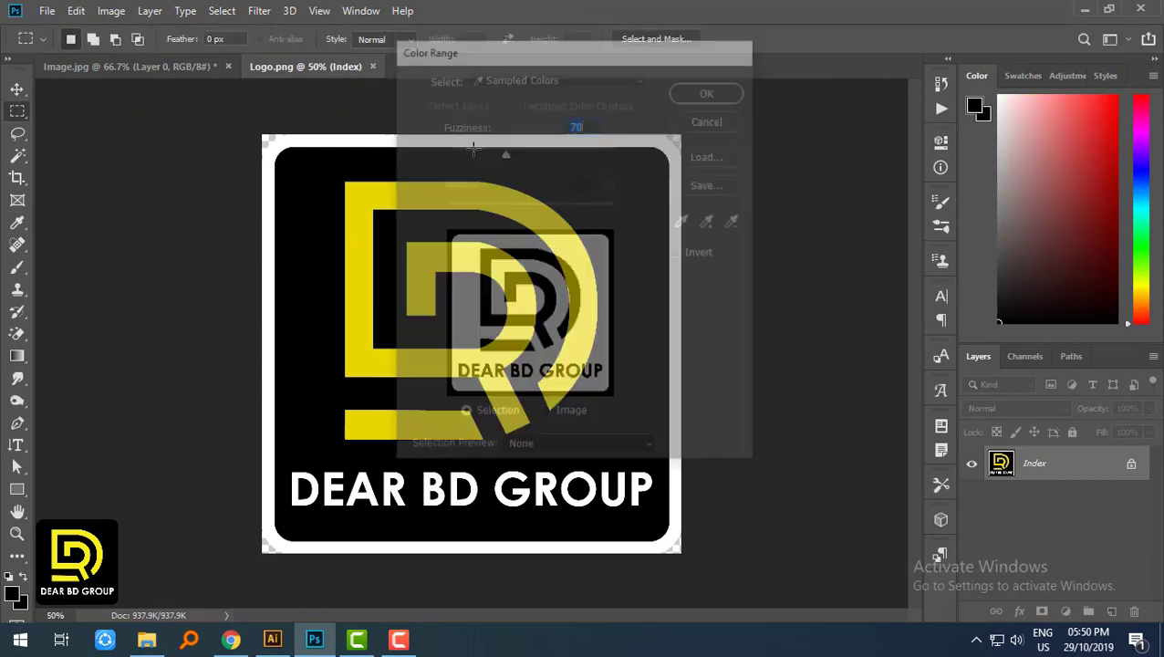
key(Delete)
key(ctrl+d)
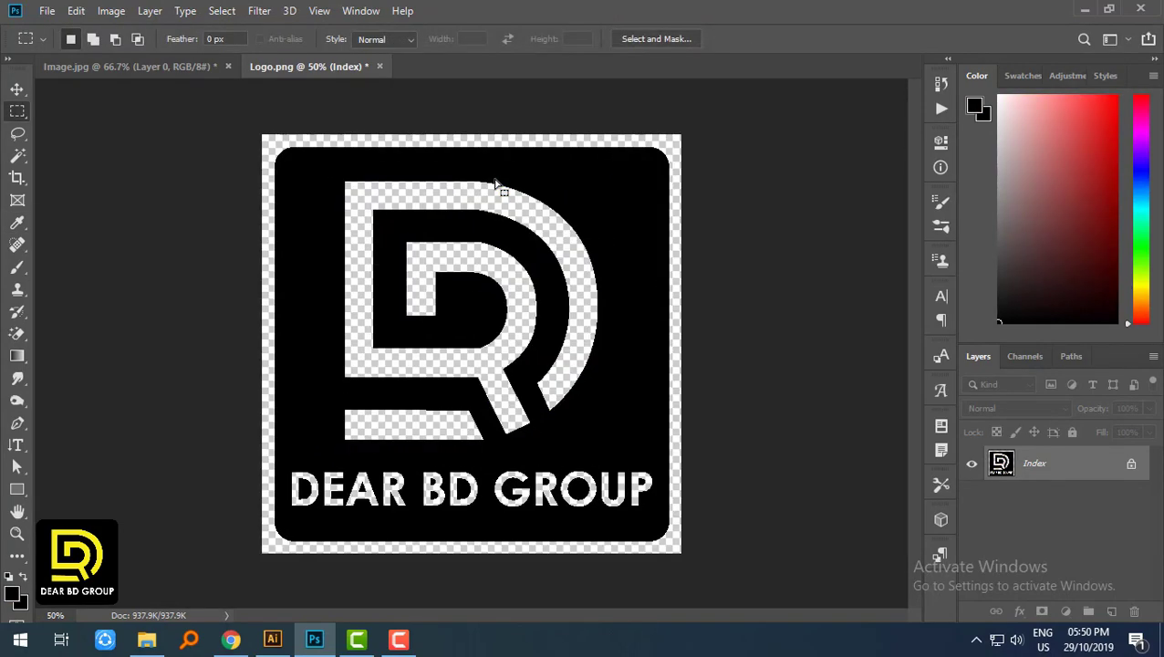
Step: Paste the logo onto the red fabric and try a first resize, then cancel it
click(155, 67)
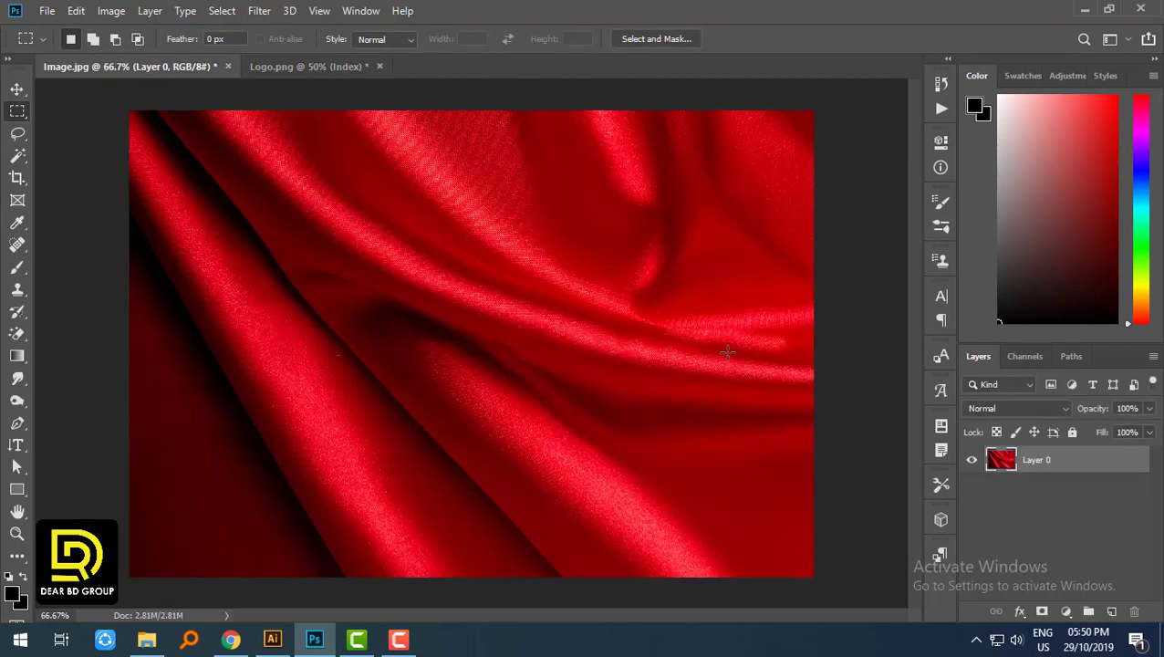
key(ctrl+v)
key(ctrl+t)
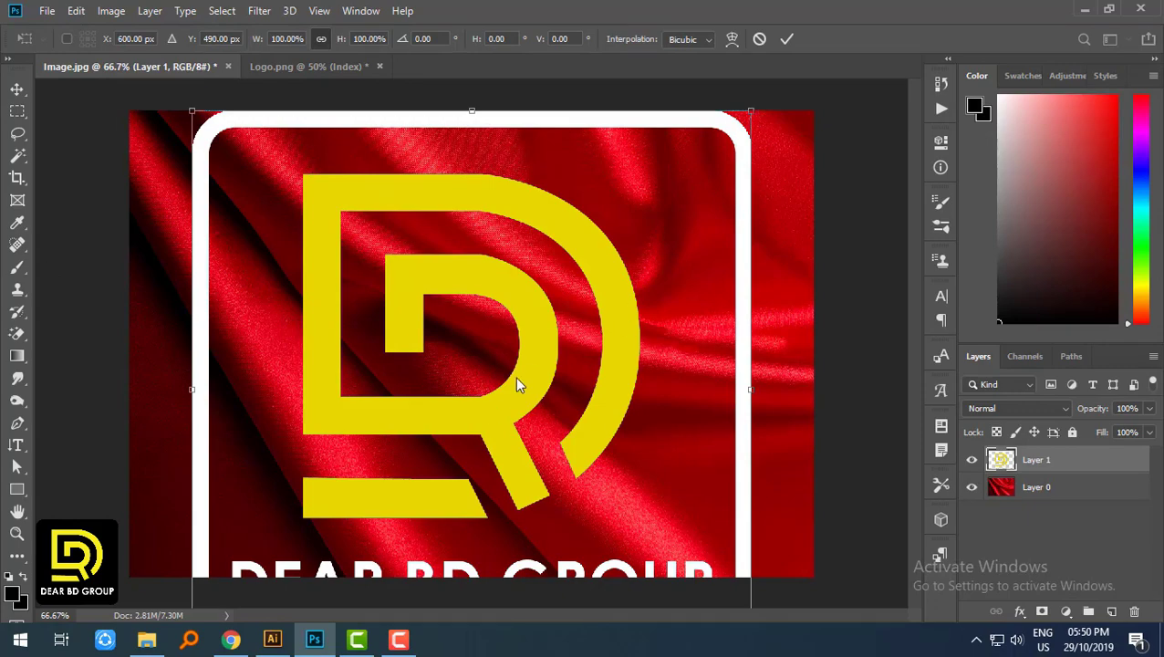
drag(750, 111, 533, 341)
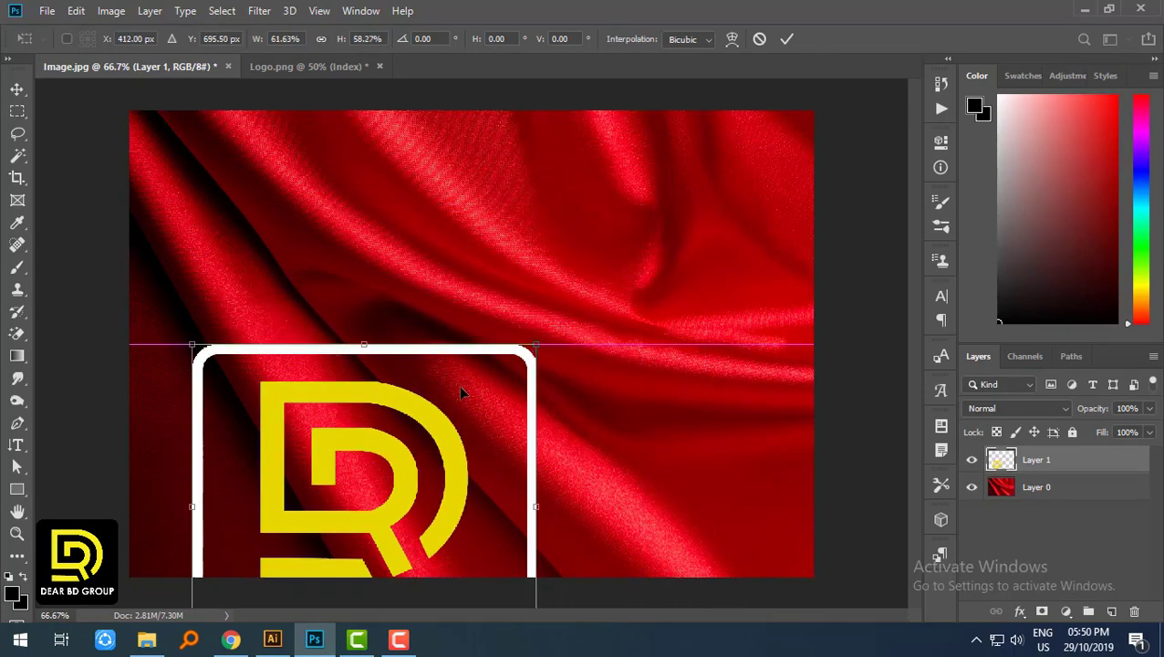
drag(485, 418, 555, 281)
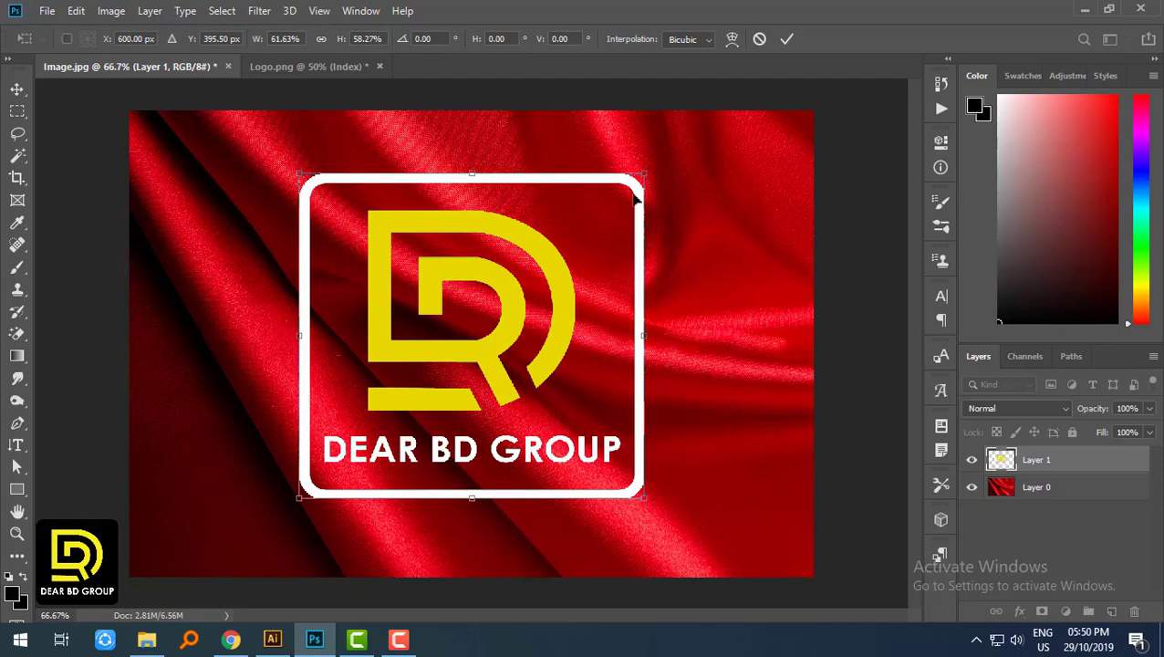
drag(636, 199, 516, 373)
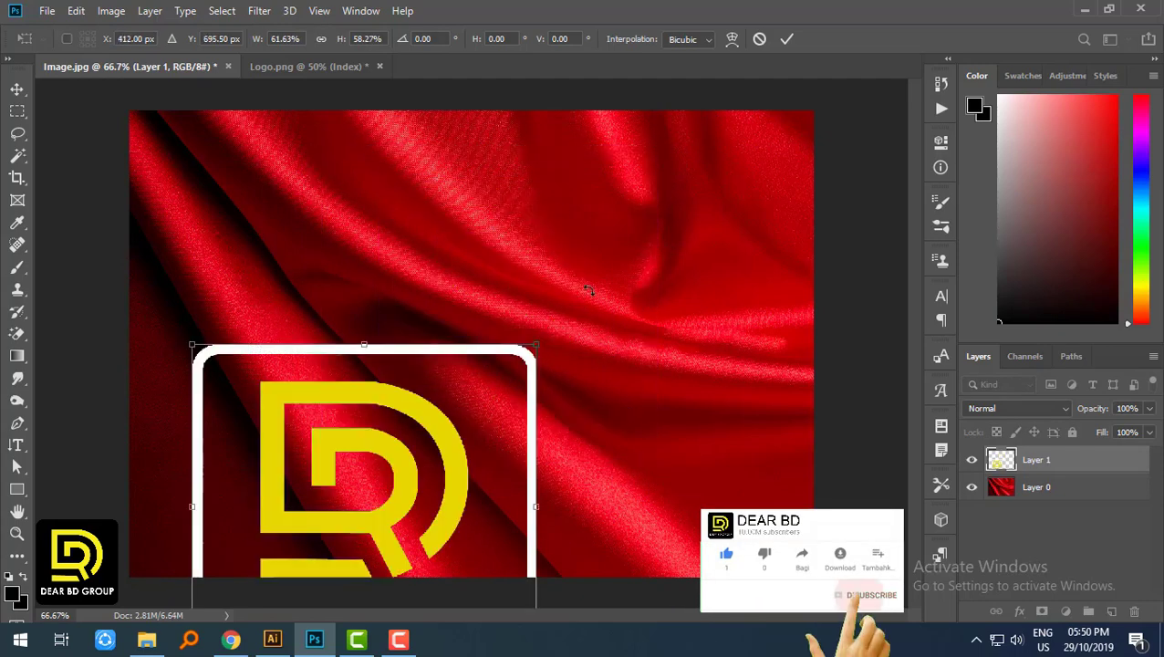
key(Escape)
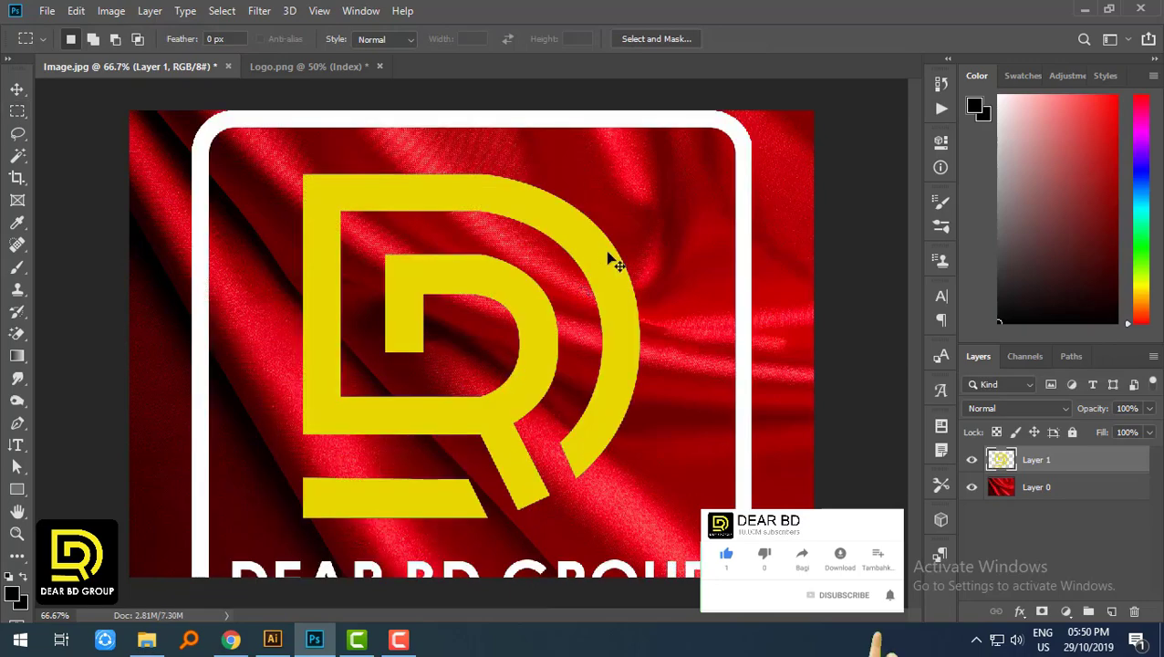
Step: Scale the pasted logo to 56.91% and centre it on the satin
key(ctrl+t)
drag(751, 112, 510, 351)
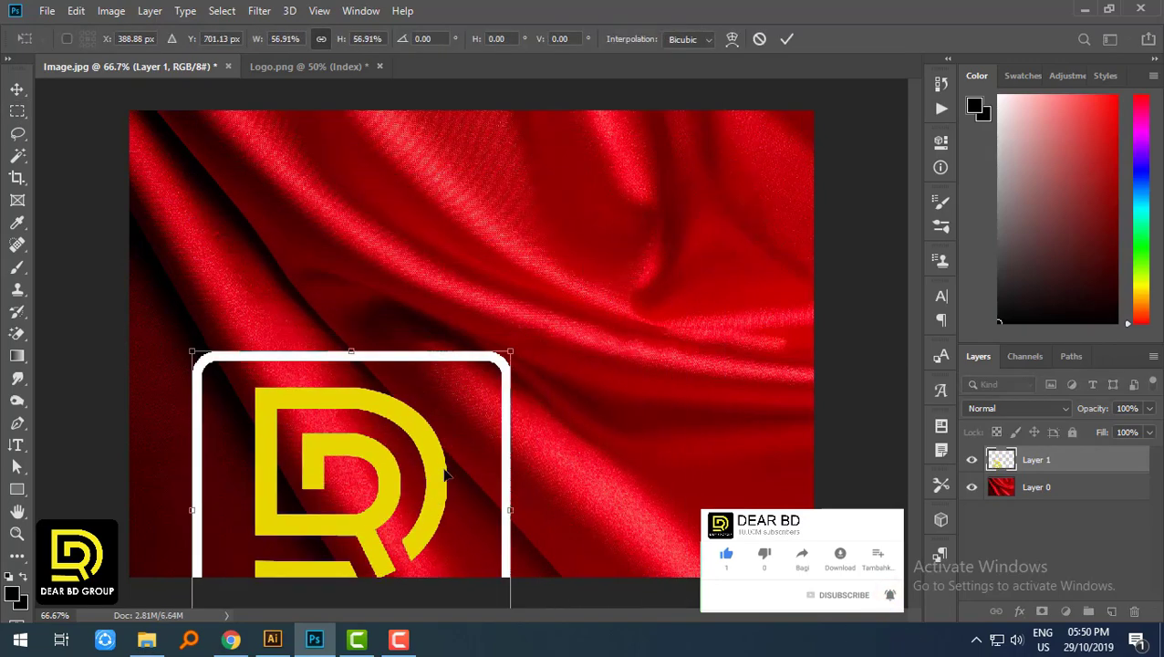
drag(445, 473, 564, 312)
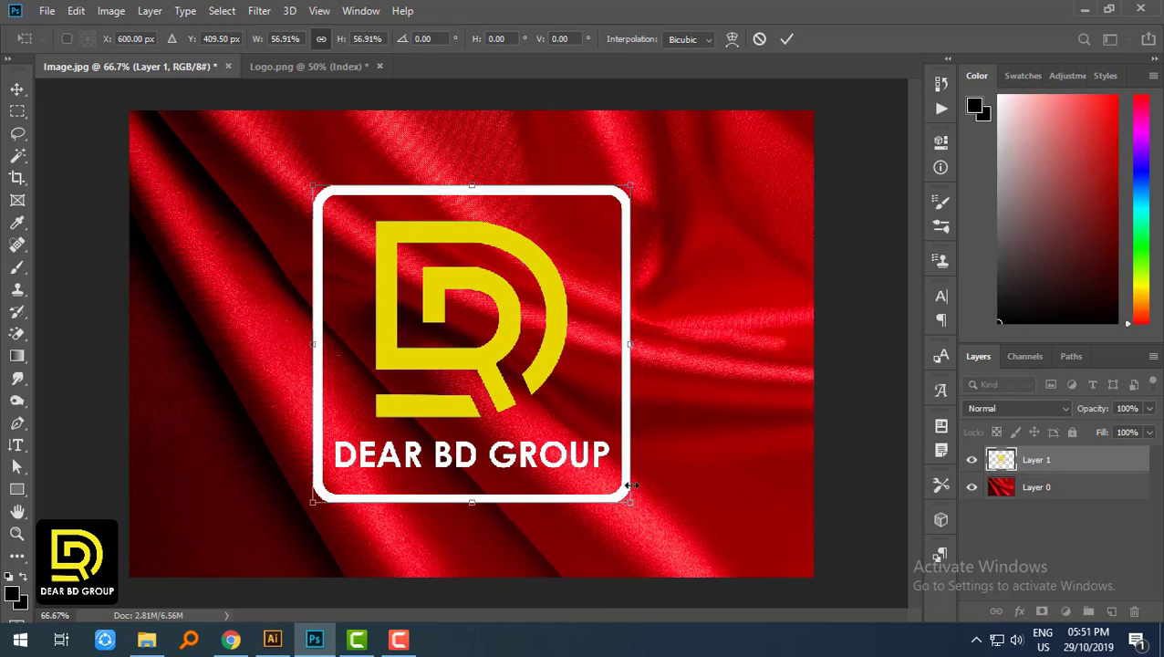
key(Return)
key(m)
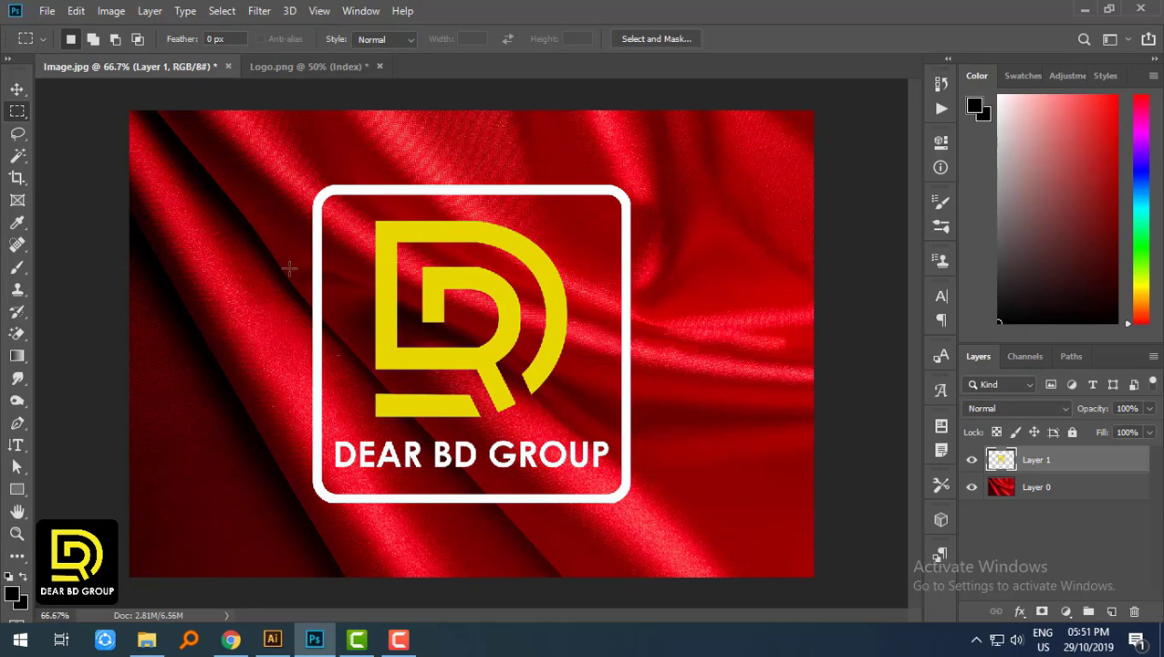
Step: Convert the logo layer into a smart object for smart filters
click(270, 16)
mouse_move(269, 205)
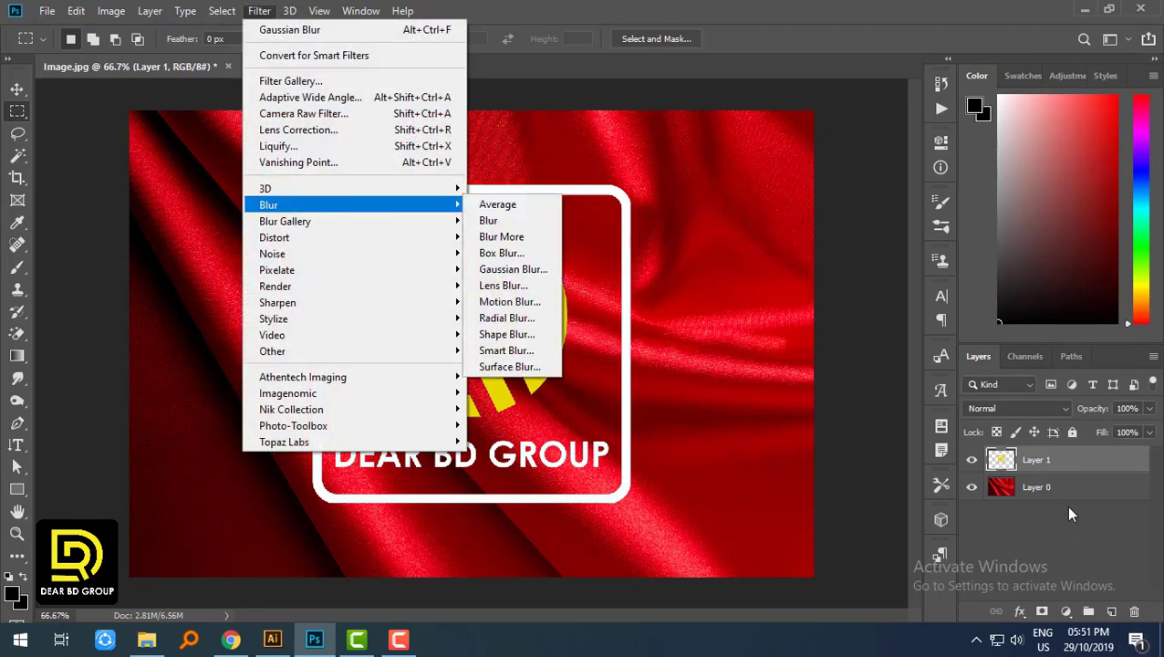
click(429, 56)
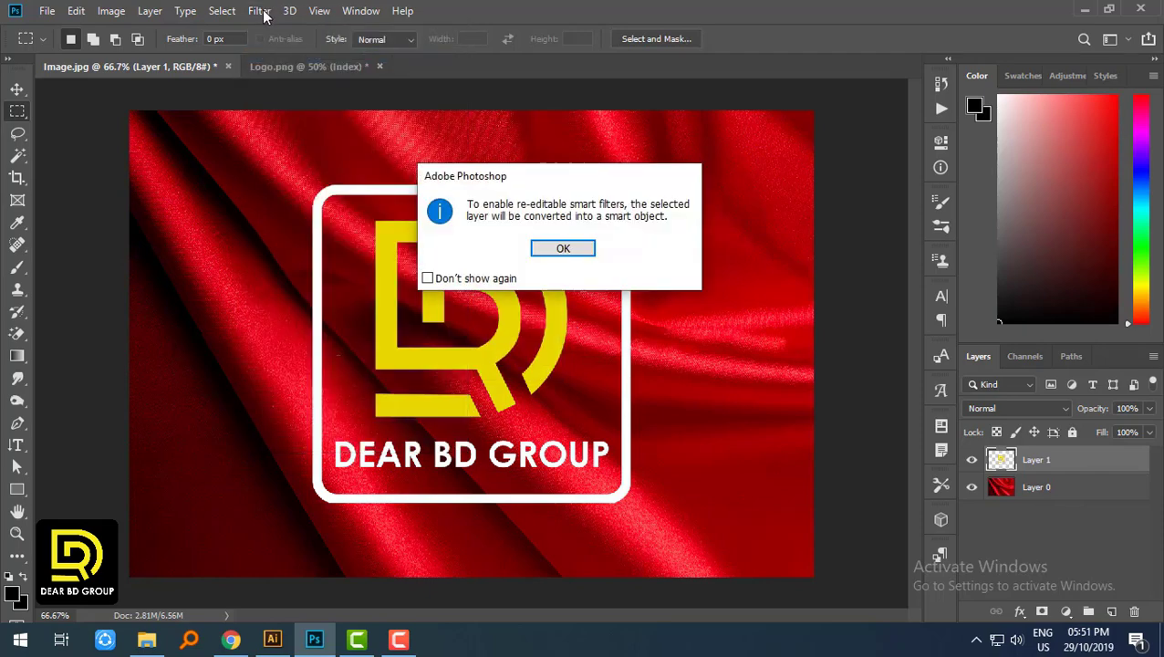
click(559, 323)
Step: Apply Displace at scale 15 using the blurred fabric PSD as the map
click(179, 25)
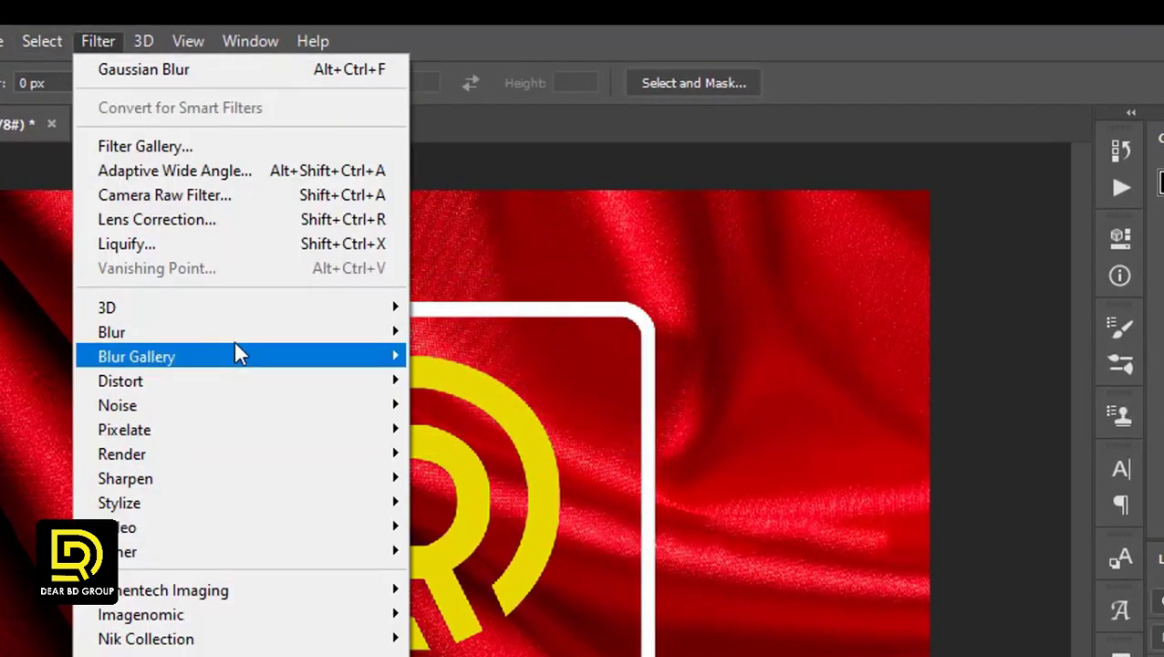
click(431, 377)
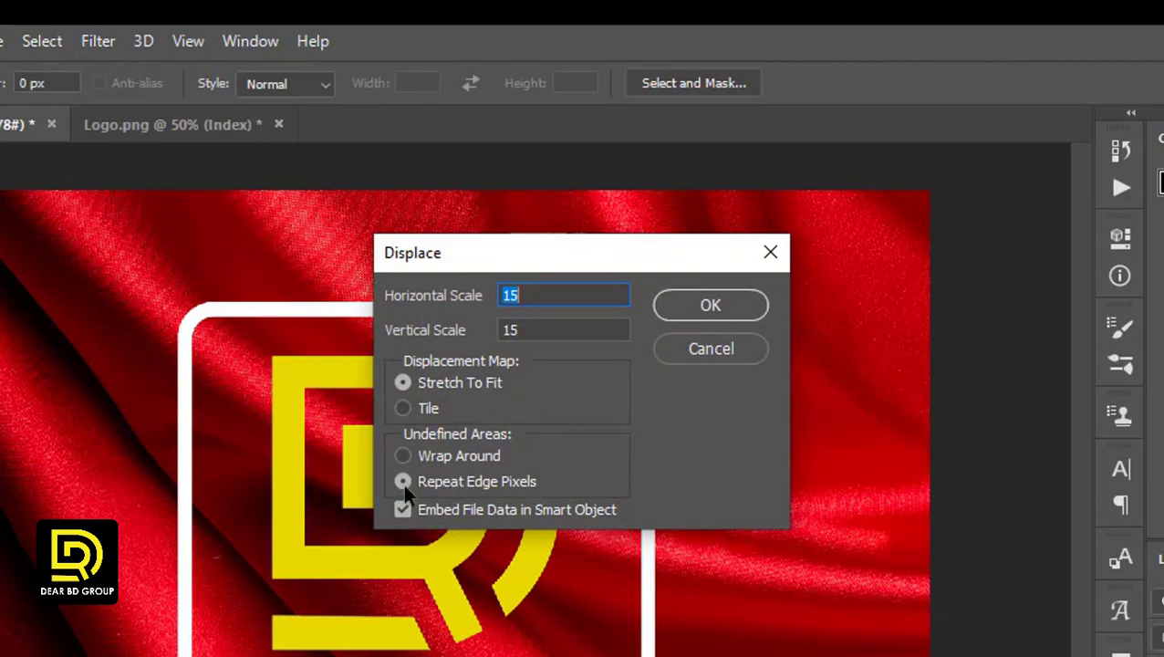
click(709, 306)
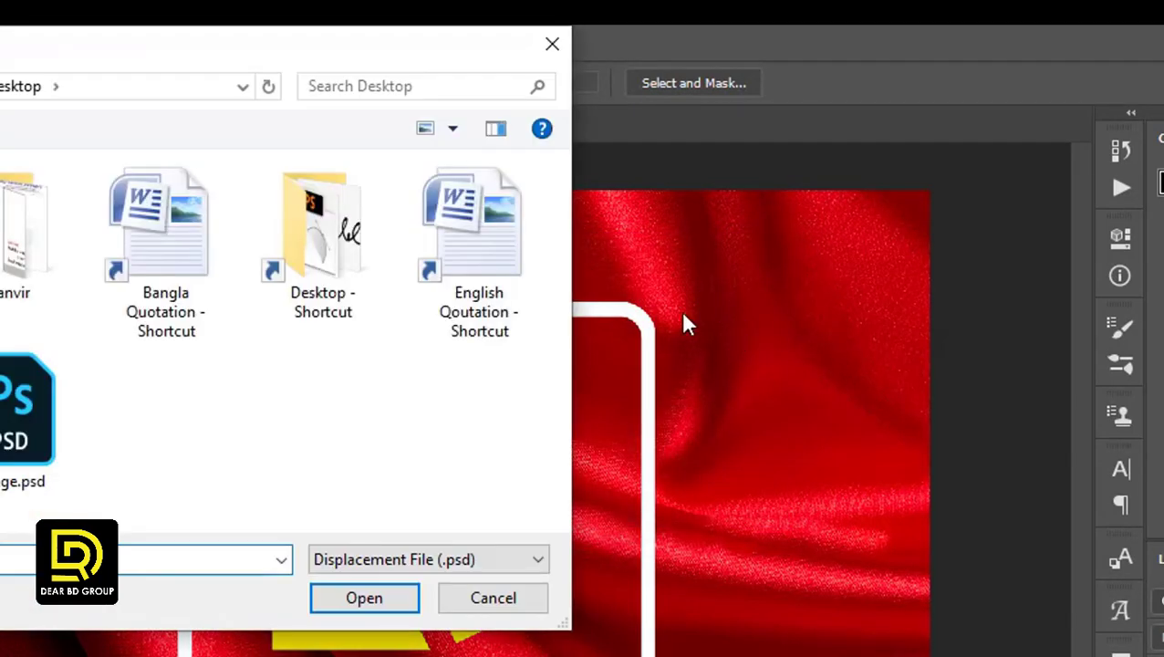
click(25, 433)
click(365, 597)
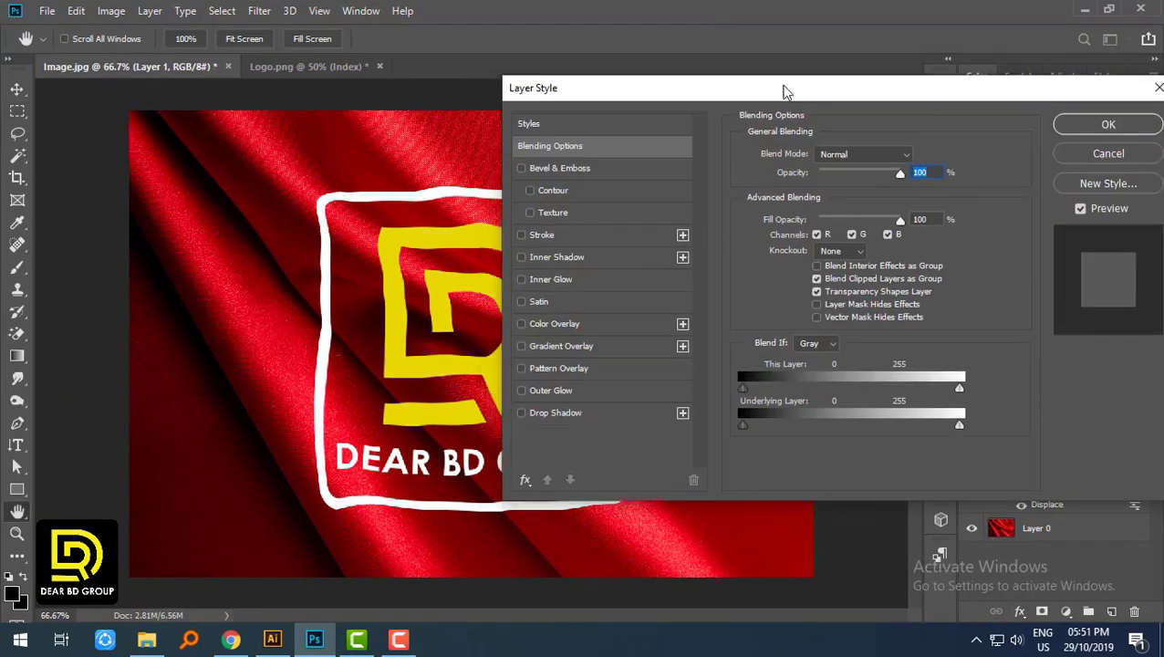
Step: Set the Underlying Layer Blend If sliders to split values 16/77 and 190/255
mouse_move(921, 367)
mouse_down()
mouse_move(859, 367)
mouse_move(944, 371)
mouse_up()
mouse_move(1095, 372)
mouse_down()
mouse_move(941, 372)
mouse_move(963, 372)
mouse_up()
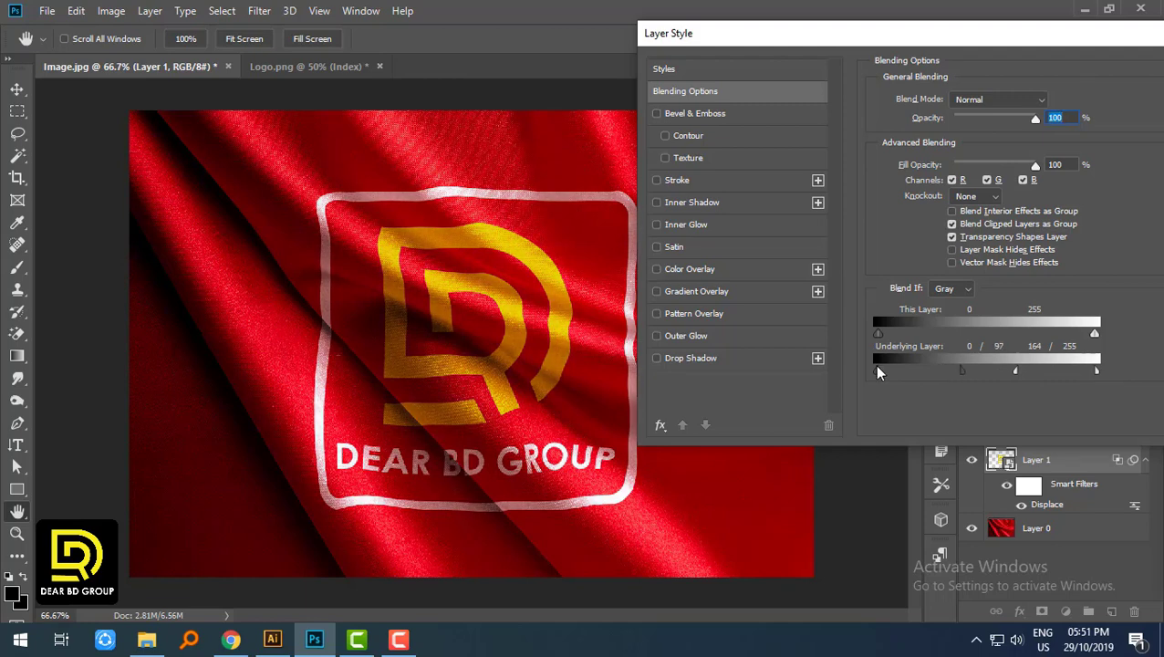
drag(877, 371, 889, 369)
drag(961, 370, 945, 369)
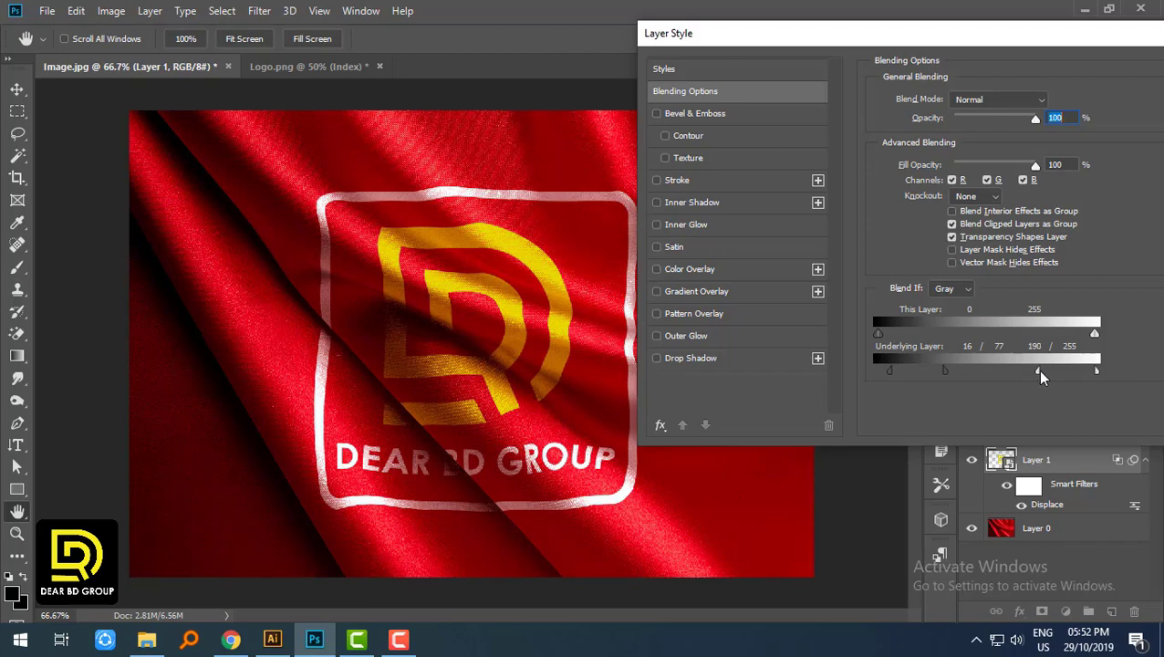
key(Return)
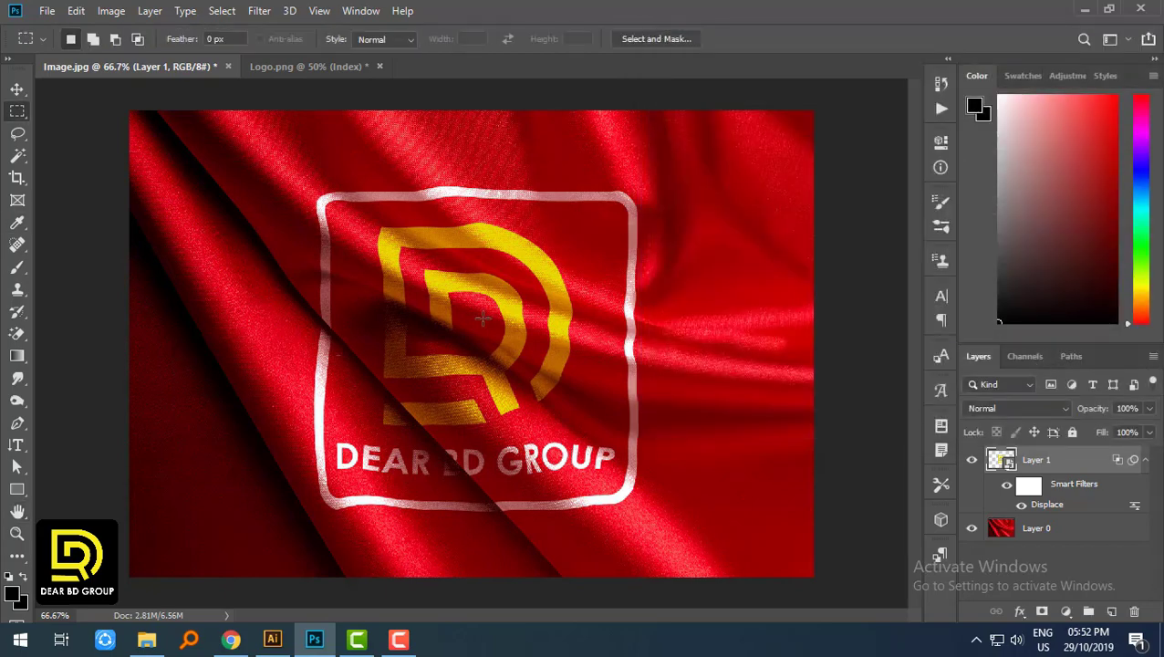
Step: Zoom in on the blended logo and toggle Layer 1 off and on to compare
drag(288, 192, 702, 506)
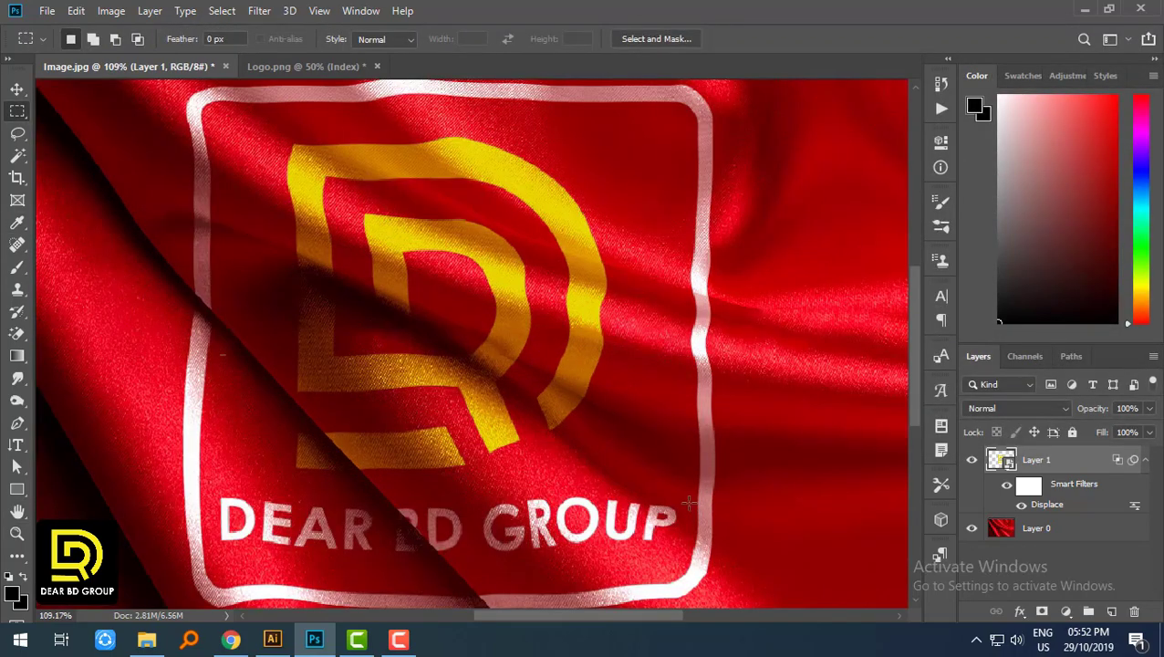
key(Tab)
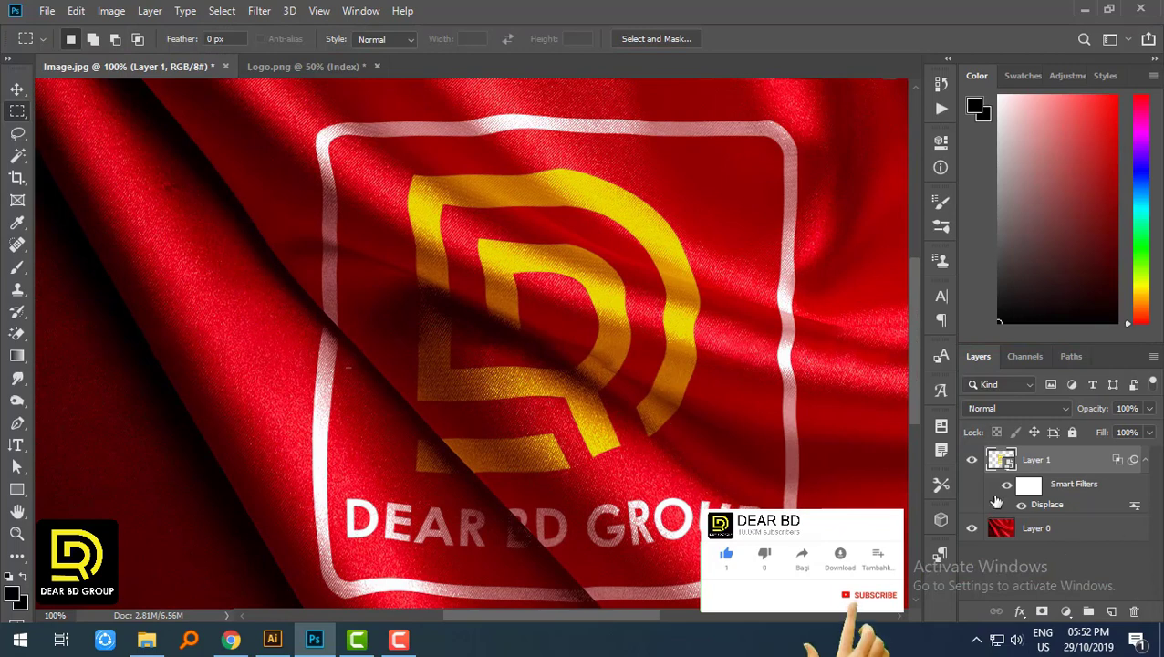
click(972, 461)
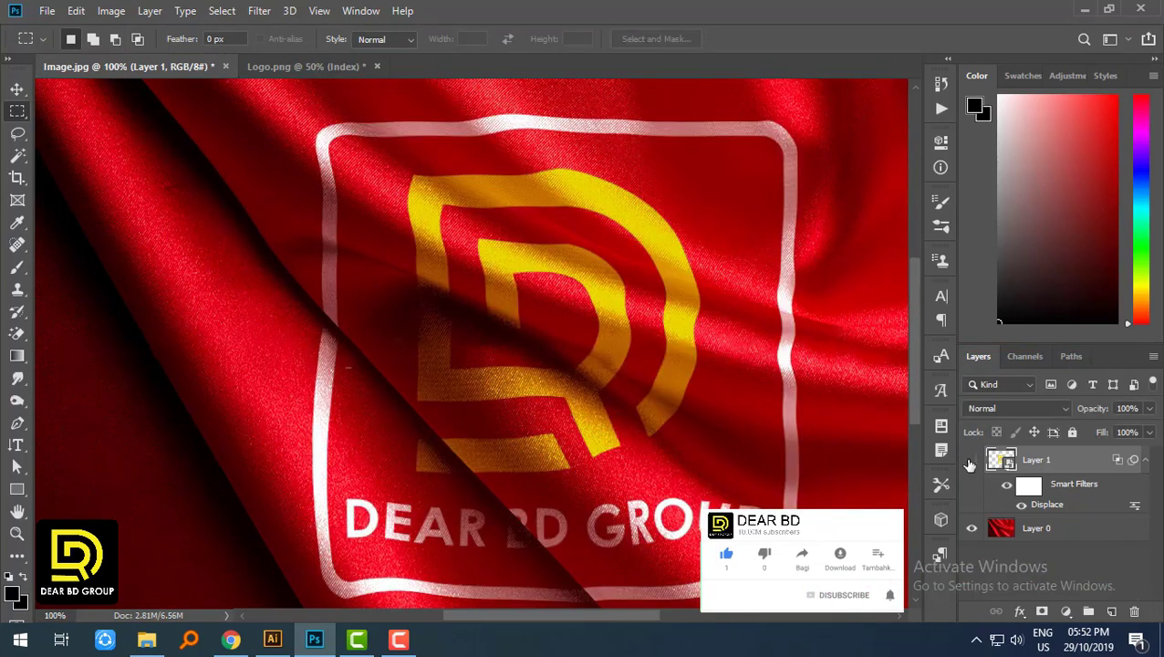
click(972, 461)
click(972, 460)
key(ctrl+minus)
click(972, 461)
click(971, 460)
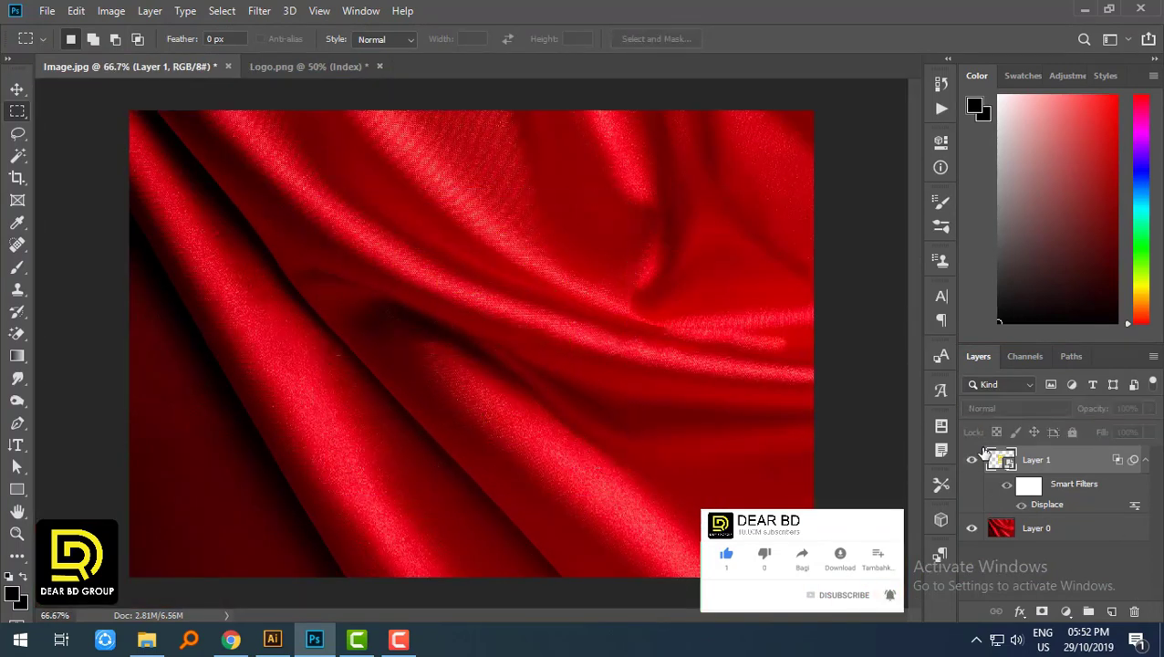
click(972, 460)
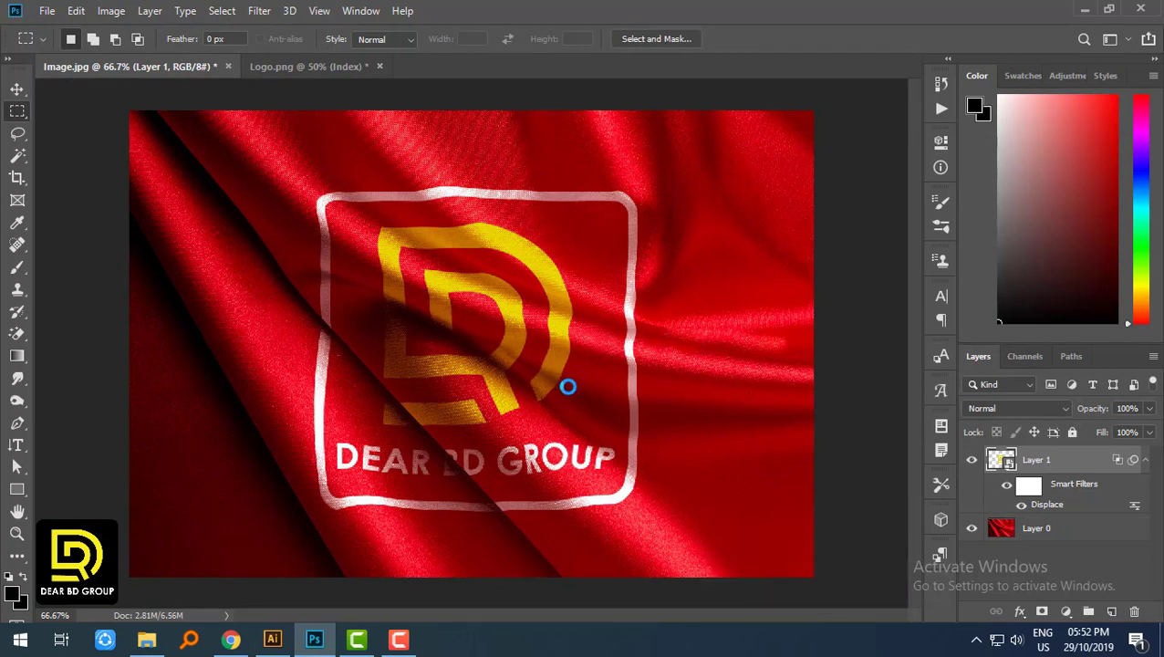
scroll(78, 182, up, 3)
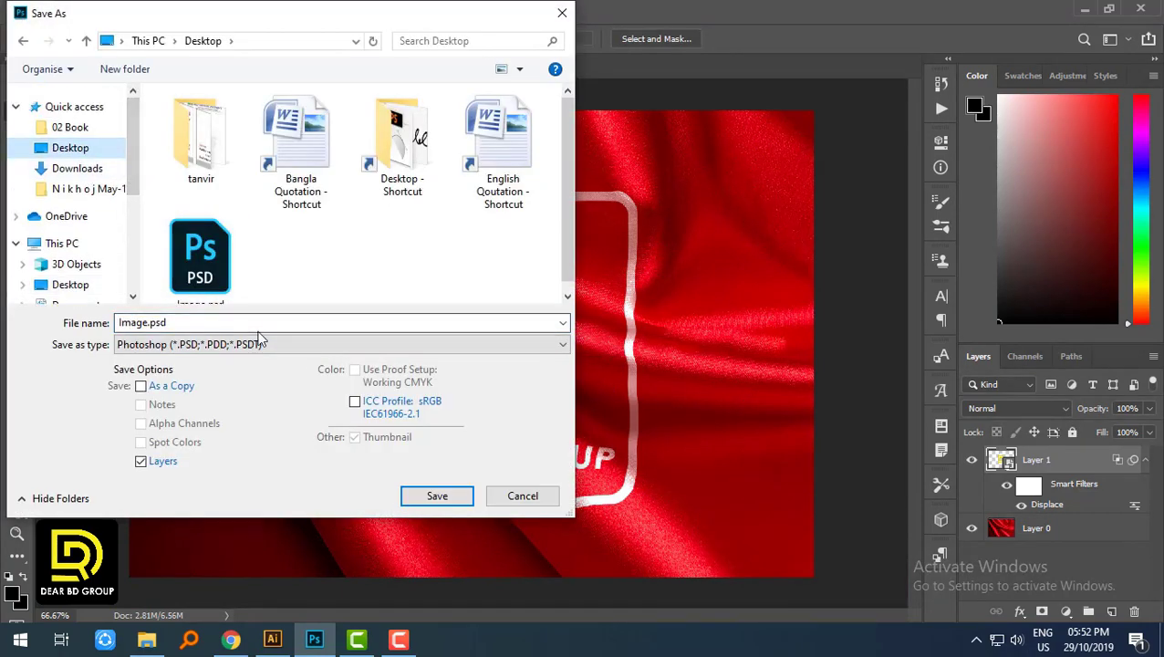
Step: Switch the Save As file type to JPEG
click(270, 344)
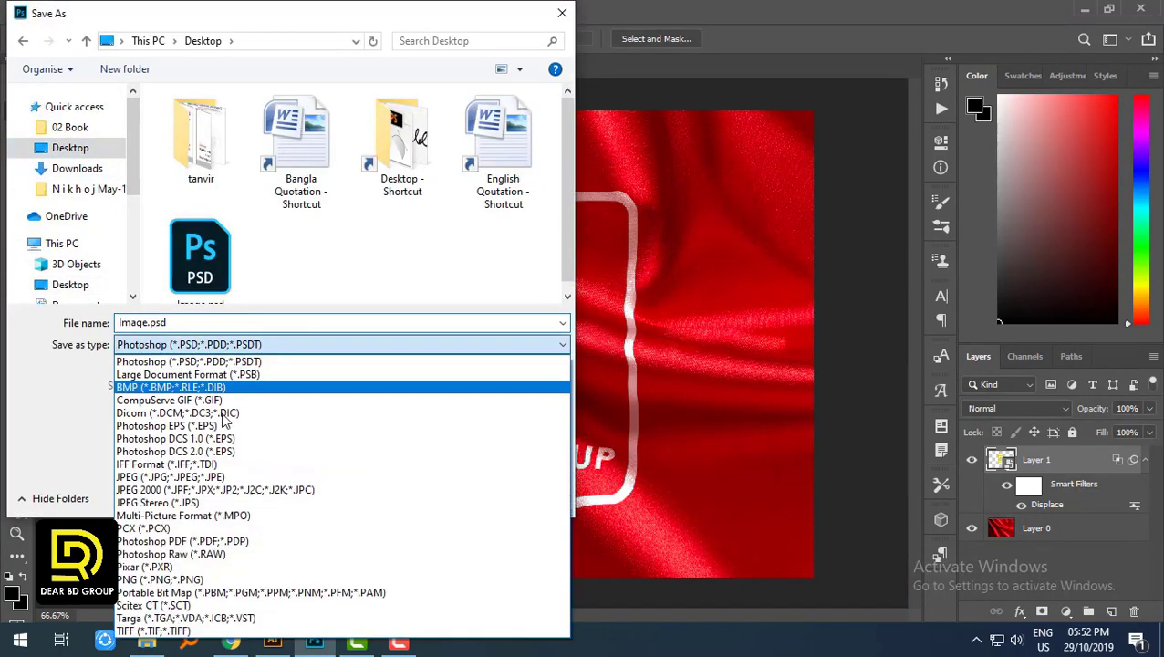
click(166, 465)
click(260, 345)
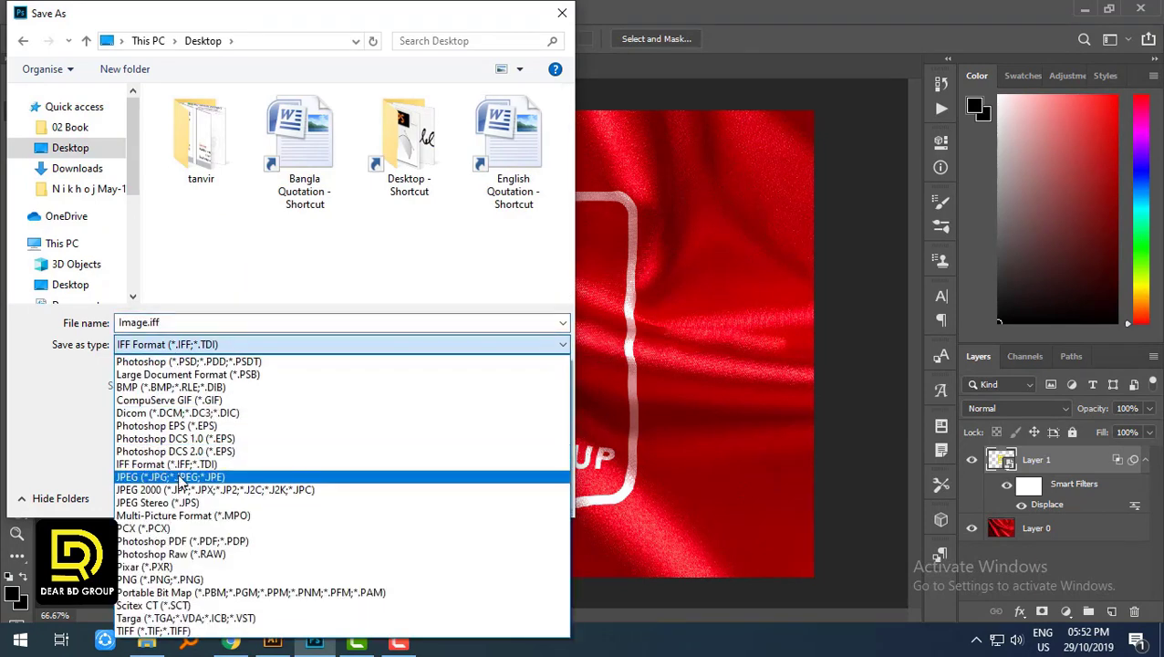
click(180, 476)
click(435, 497)
key(Escape)
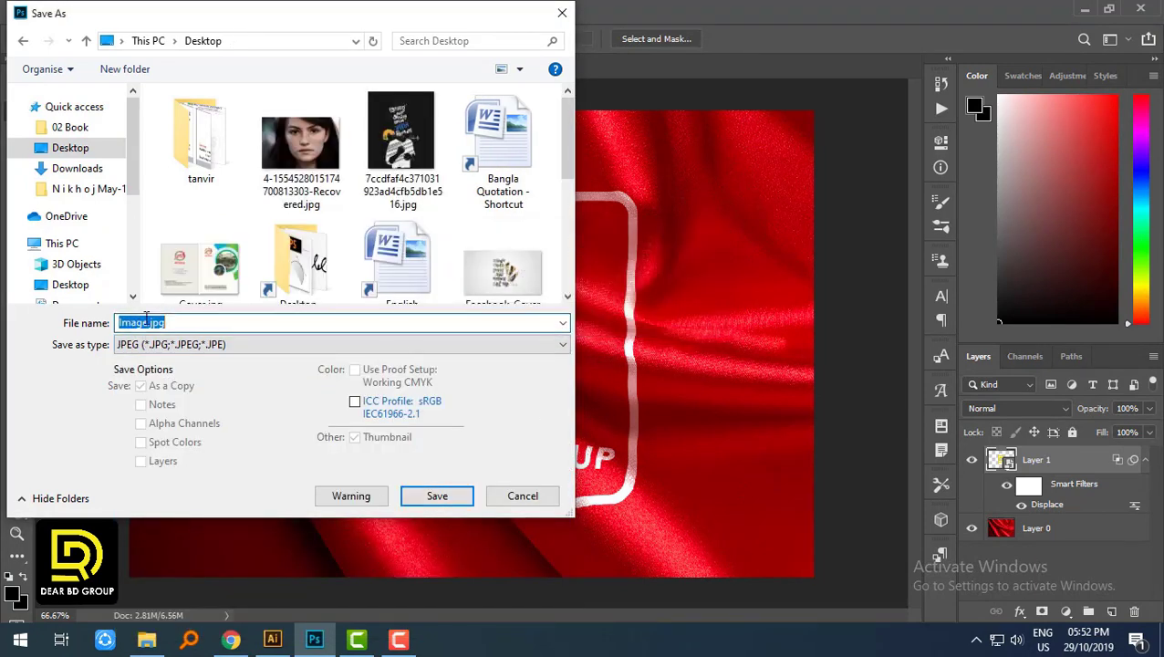
Step: Save the mockup as Final Image.jpg at JPEG quality 12, then show the desktop
click(146, 321)
text(Final)
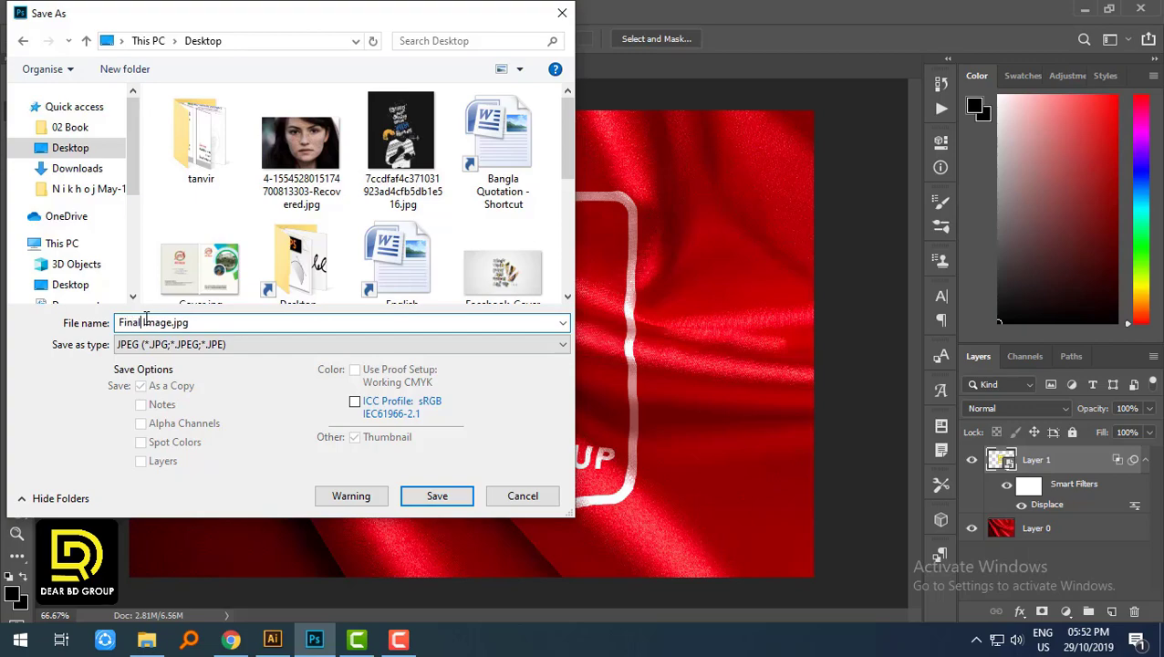
click(461, 501)
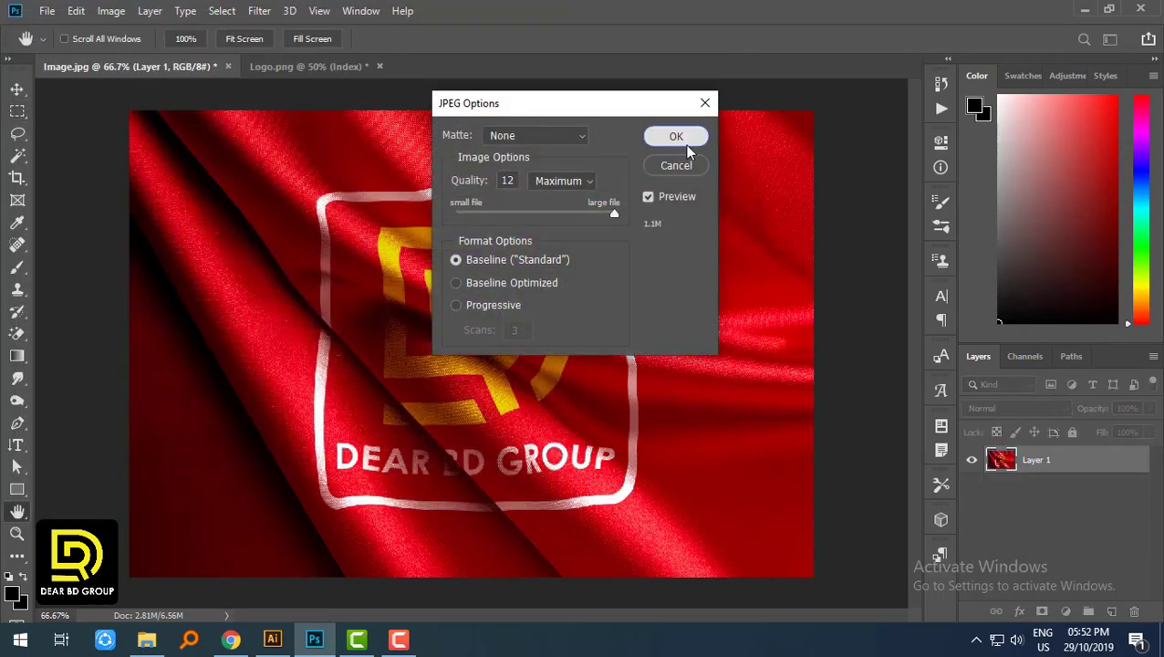
click(677, 137)
key(super+d)
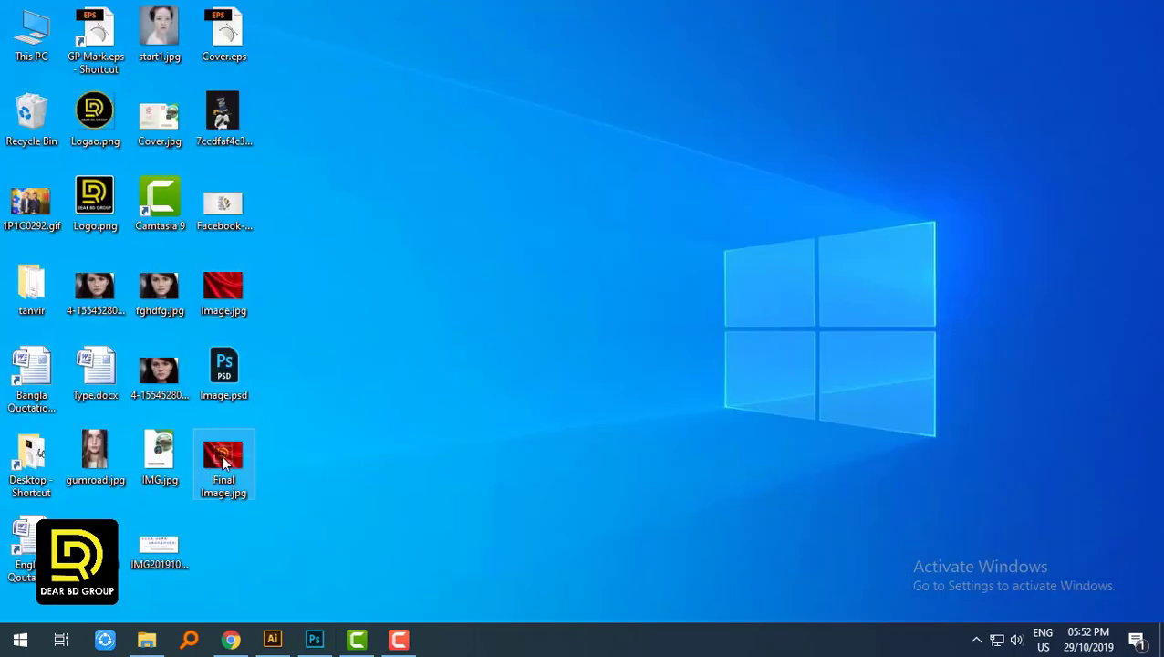
Step: Open Final Image.jpg in Photos and flip back and forth against the plain Image.jpg
double_click(224, 463)
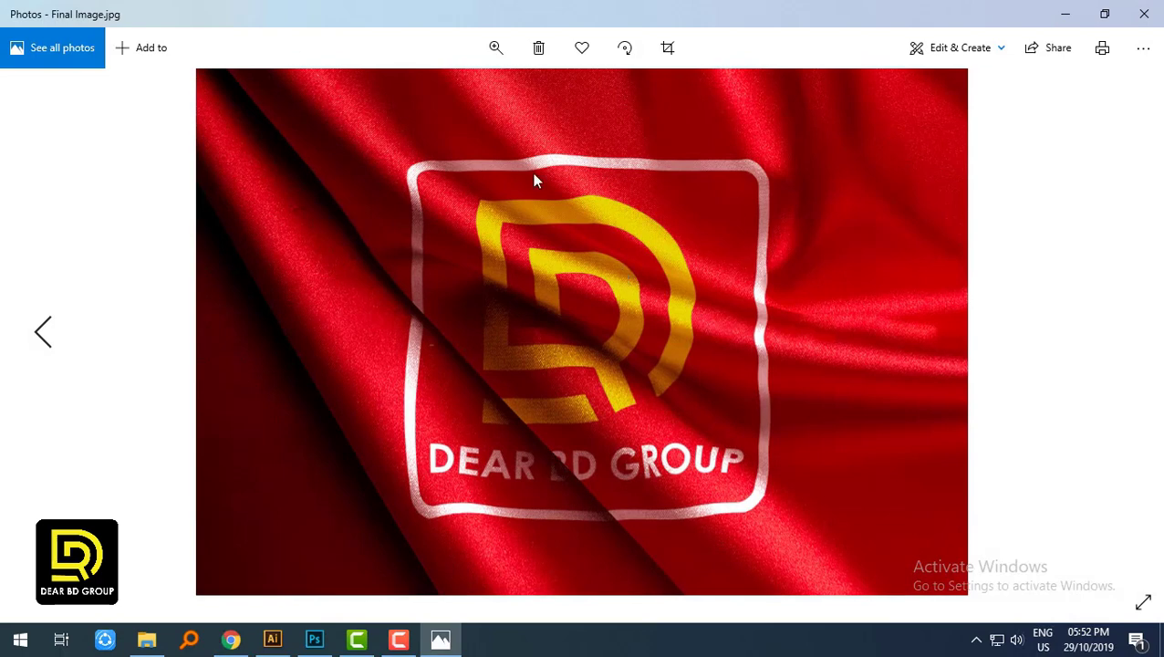
key(Left)
key(Right)
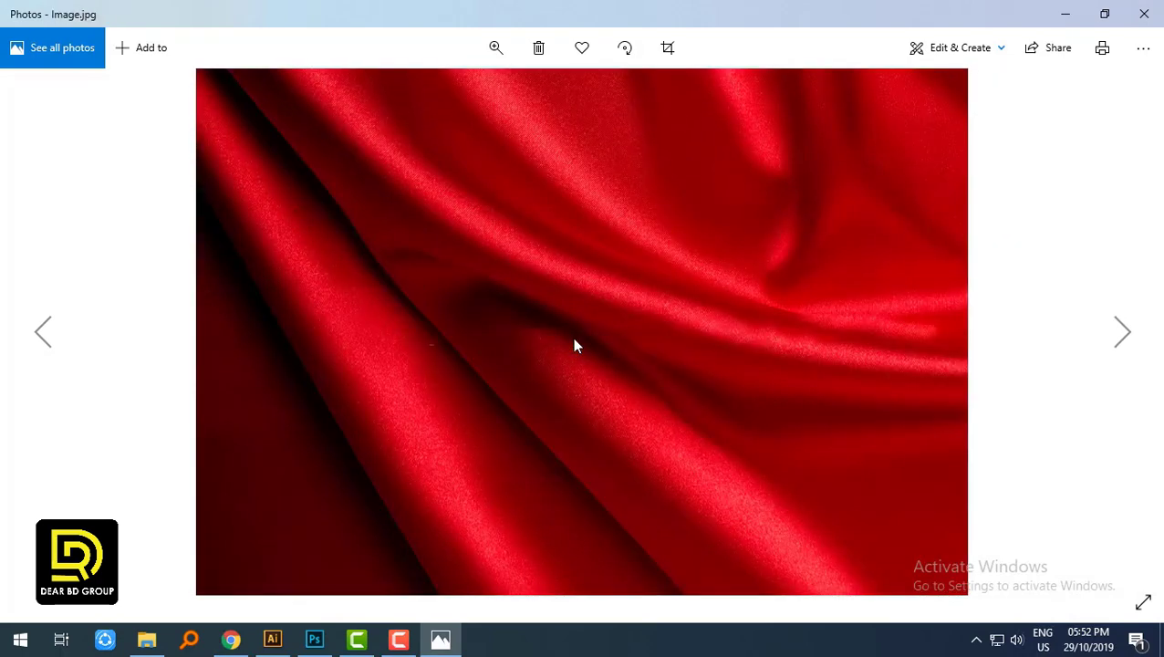
key(Left)
key(Right)
key(Left)
key(Right)
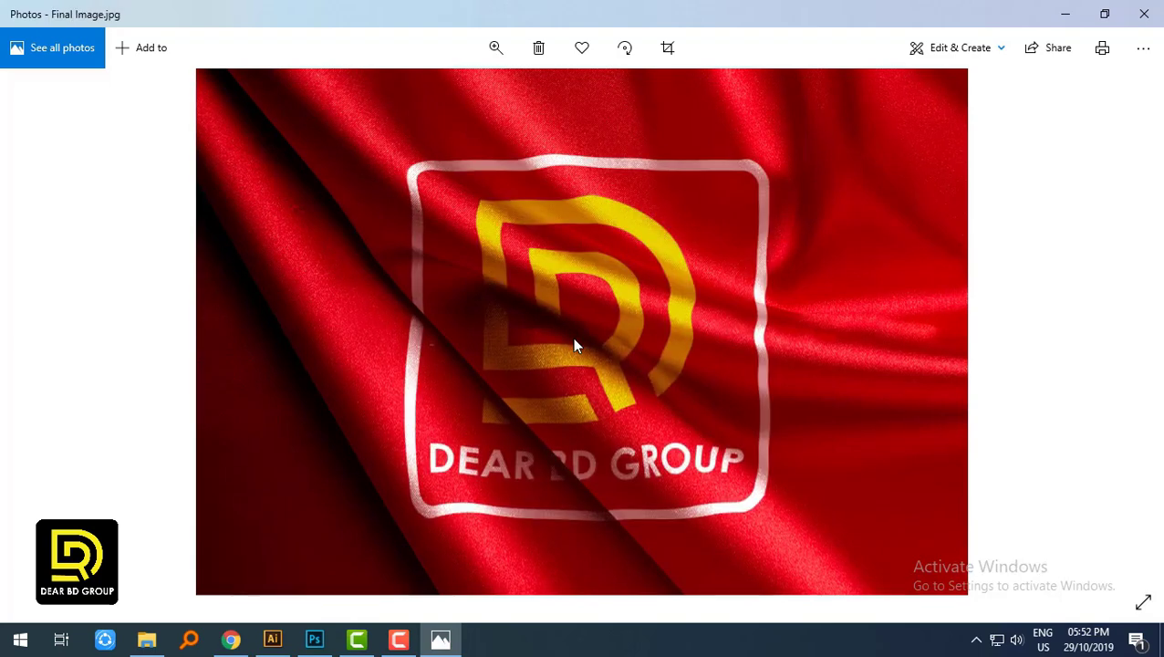